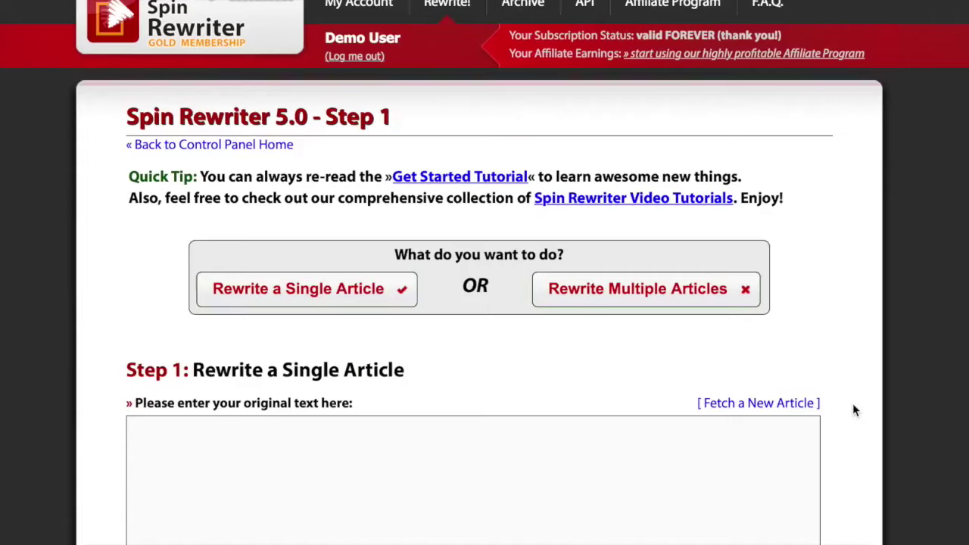
# Scroll through the Step 1 page and inspect the empty original-text box
pyautogui.scroll(-3, 854, 410)
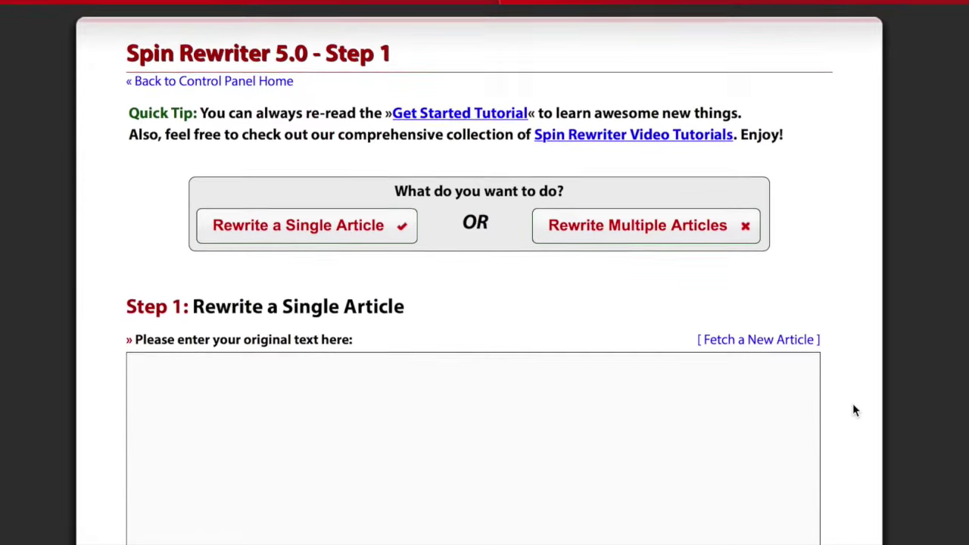
pyautogui.scroll(1, 854, 410)
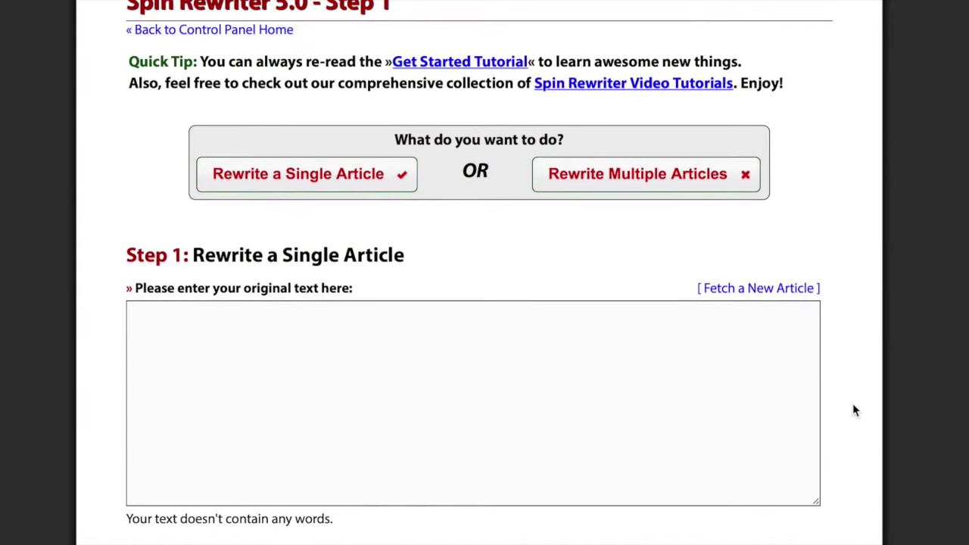
pyautogui.scroll(-3, 854, 410)
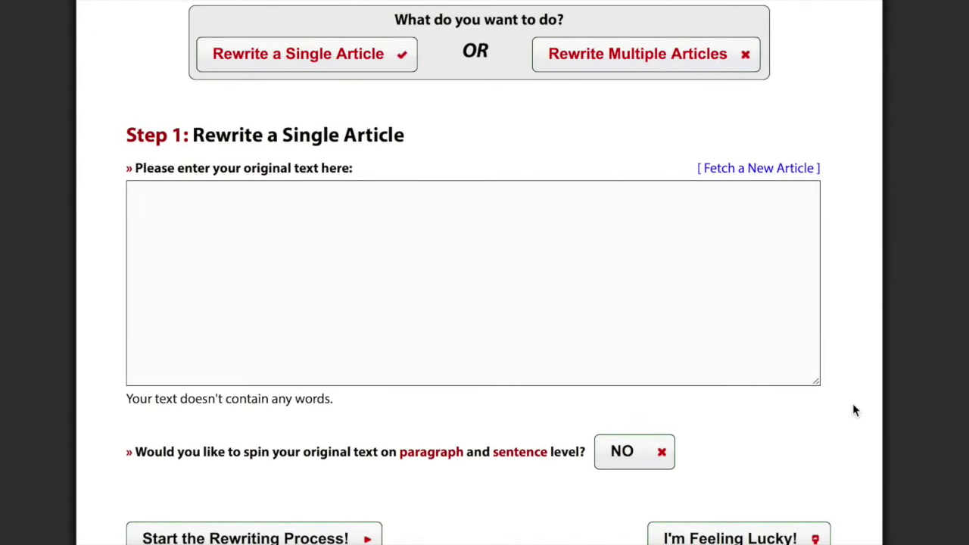
pyautogui.scroll(-1, 854, 410)
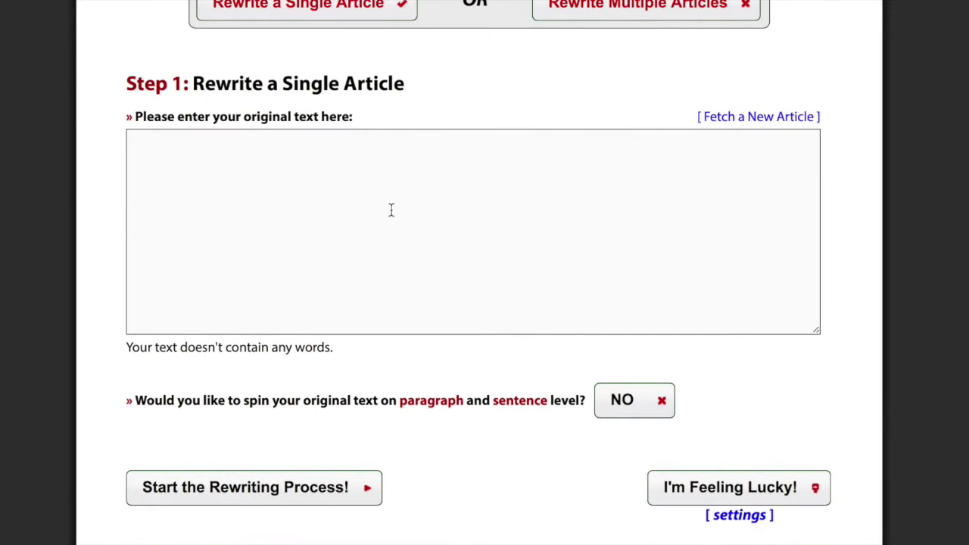
pyautogui.click(470, 217)
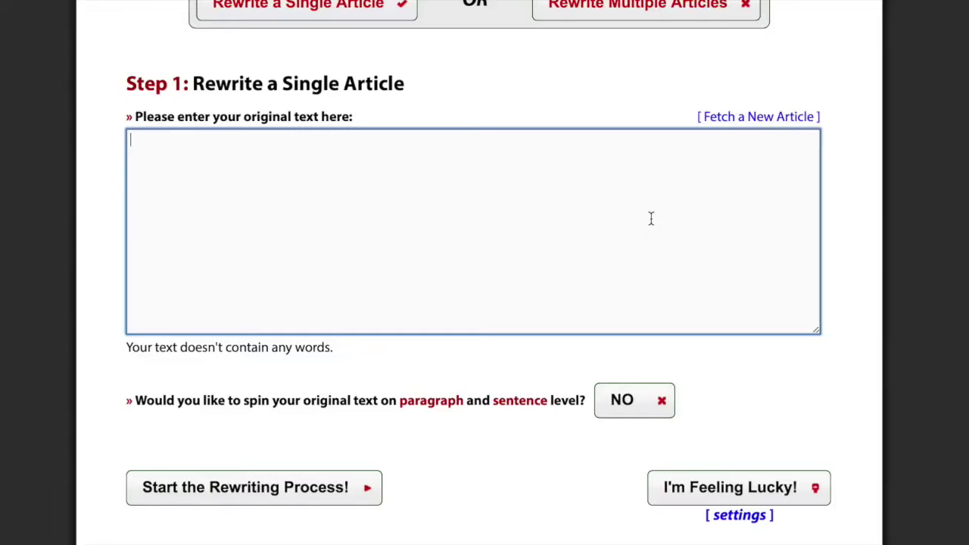
pyautogui.click(487, 108)
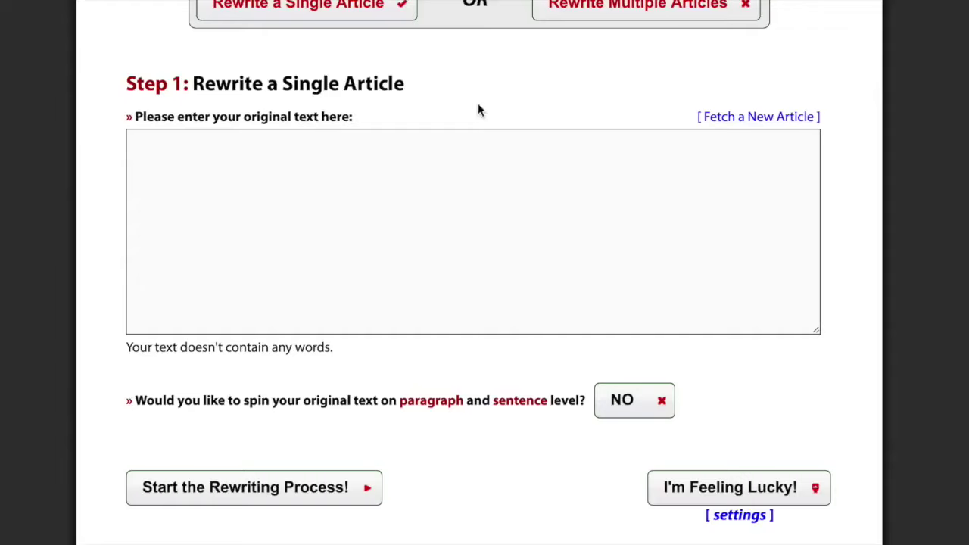
# Fetch articles for 'guitar chords' and load 'Learning to Play the Chords' into Step 1
pyautogui.click(747, 120)
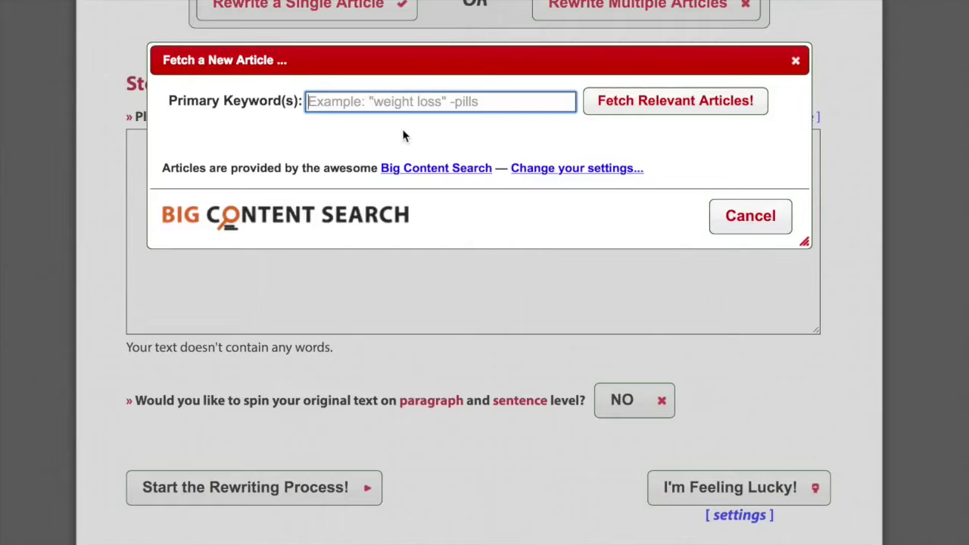
pyautogui.write('guitar chor')
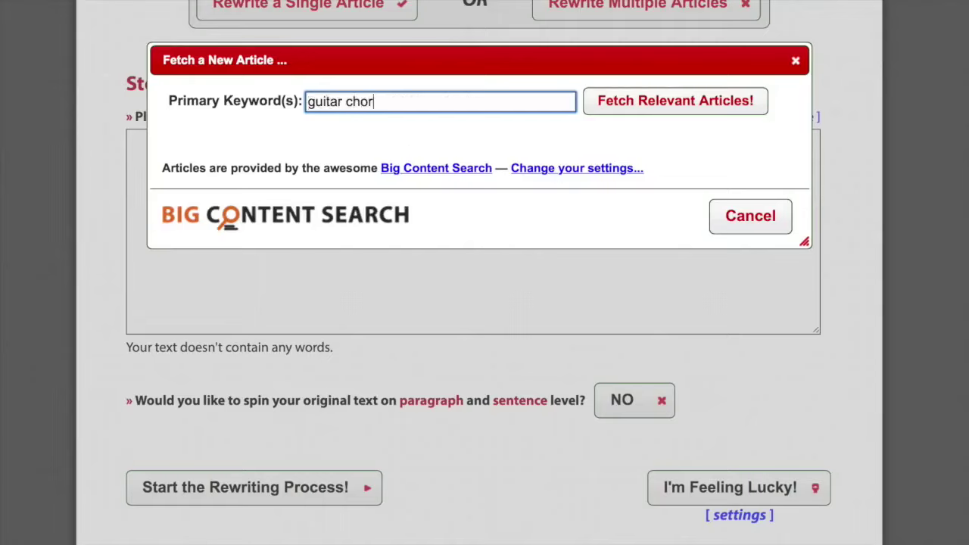
pyautogui.write('ds')
pyautogui.click(643, 102)
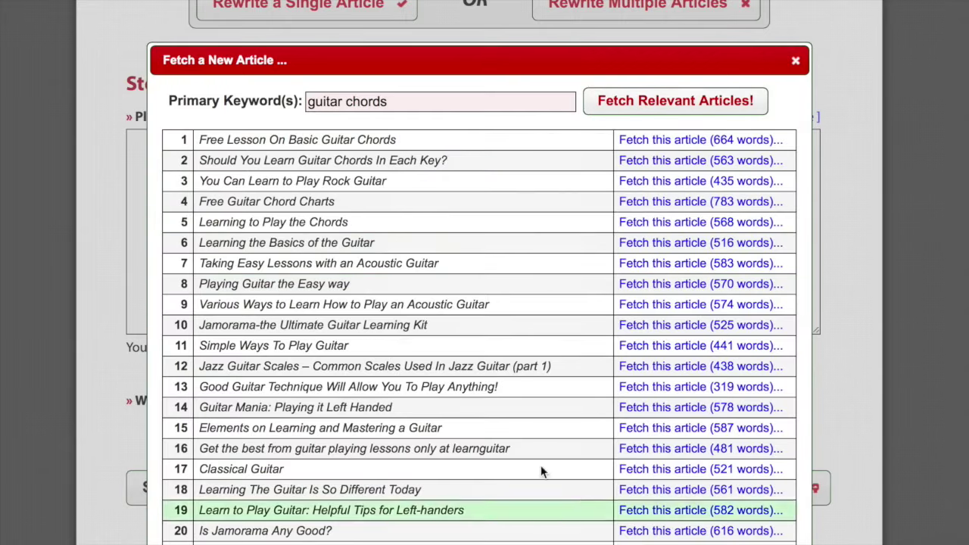
pyautogui.scroll(-5, 521, 416)
pyautogui.scroll(5, 521, 416)
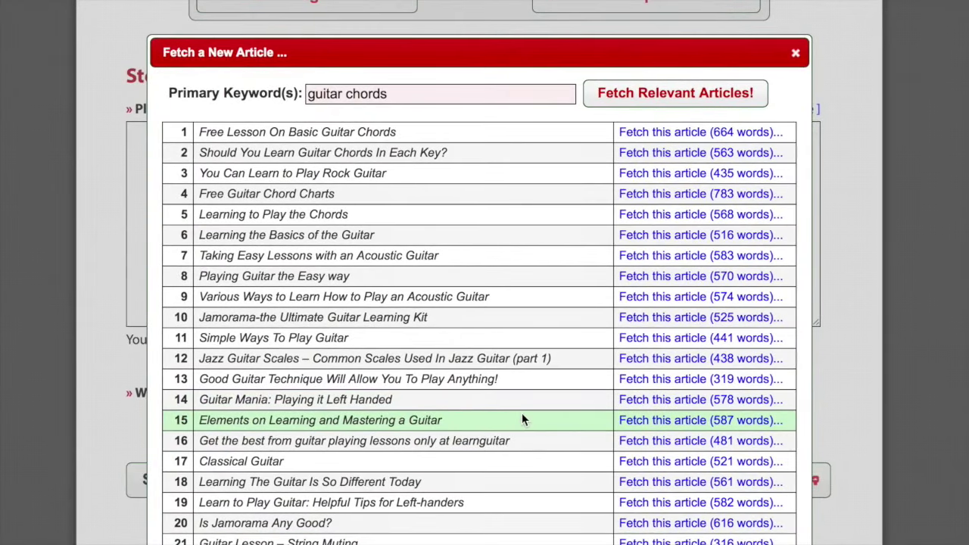
pyautogui.click(749, 217)
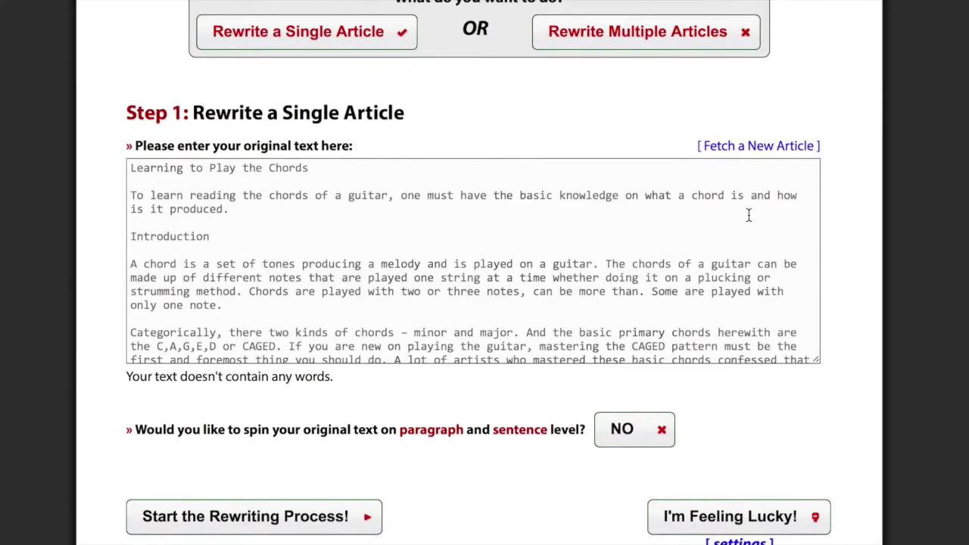
pyautogui.scroll(-10, 574, 280)
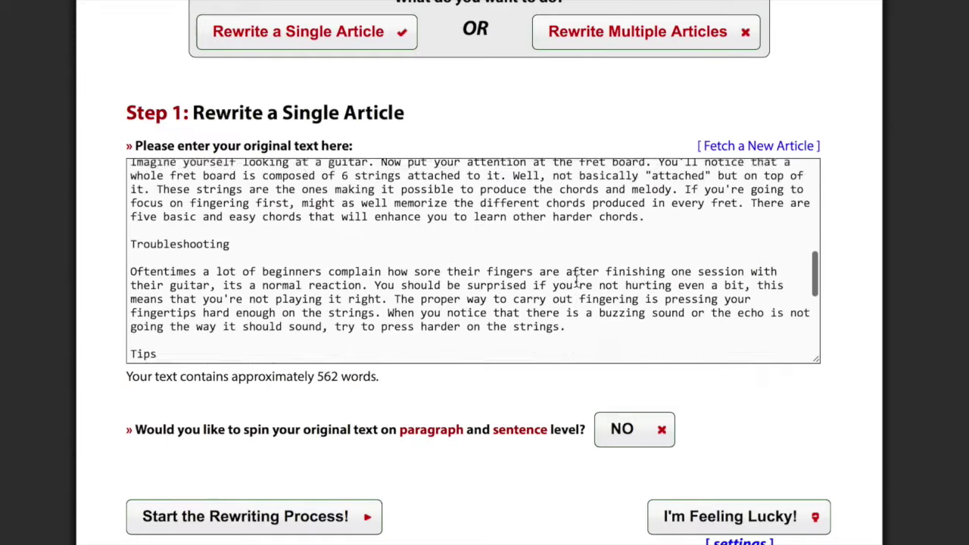
pyautogui.scroll(10, 575, 280)
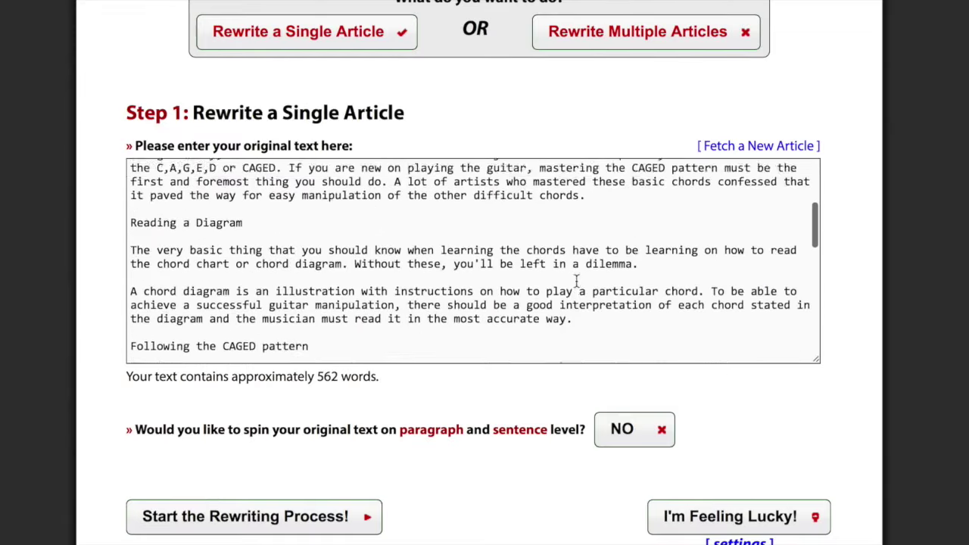
pyautogui.scroll(3, 576, 280)
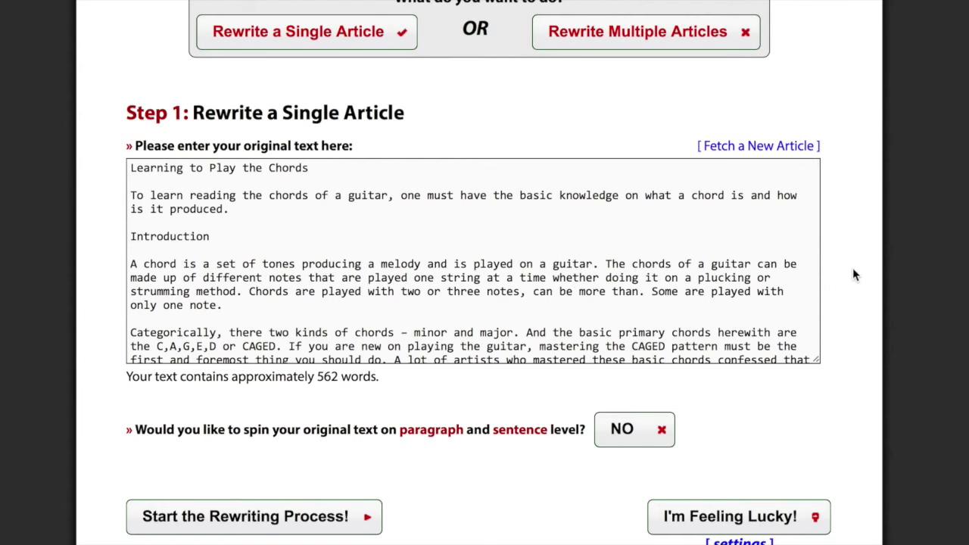
pyautogui.scroll(-2, 855, 277)
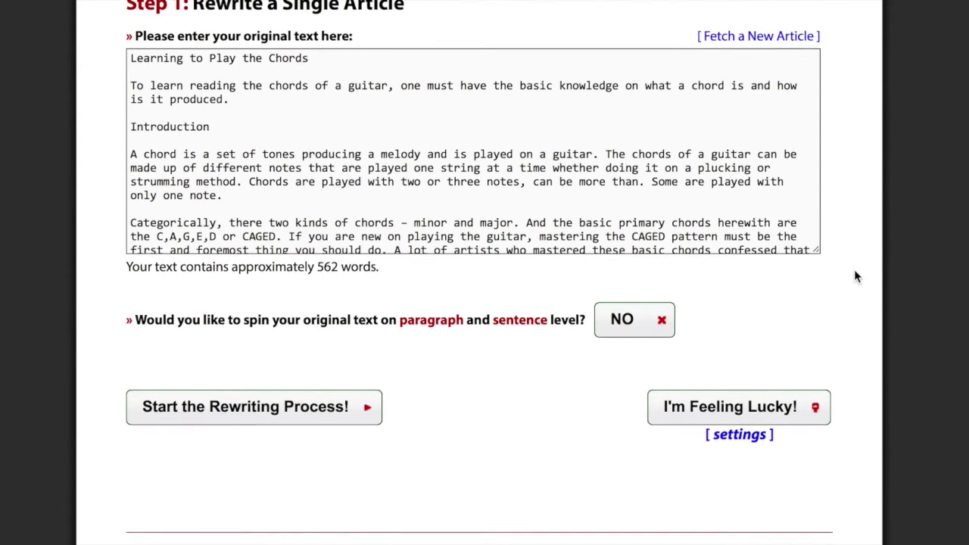
pyautogui.scroll(-2, 534, 165)
pyautogui.scroll(-10, 535, 165)
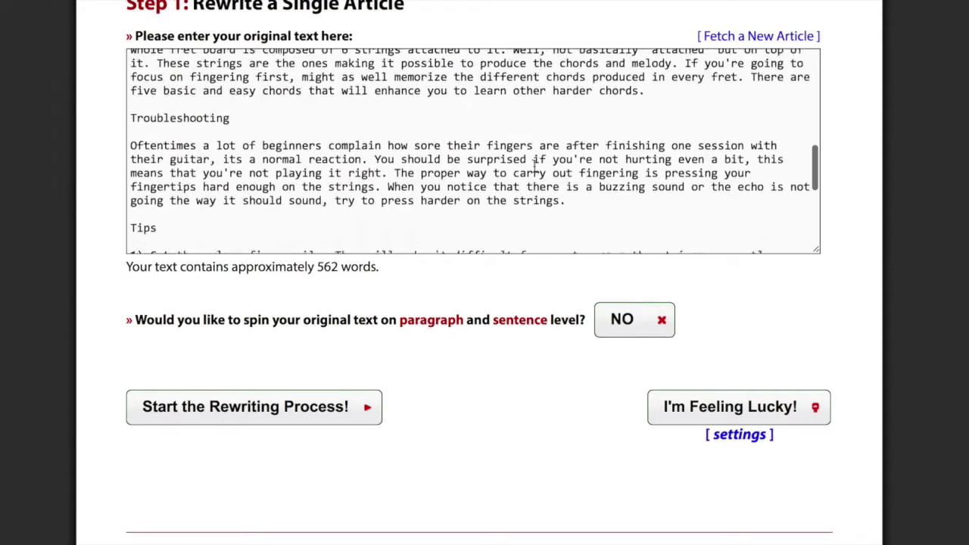
pyautogui.scroll(10, 534, 165)
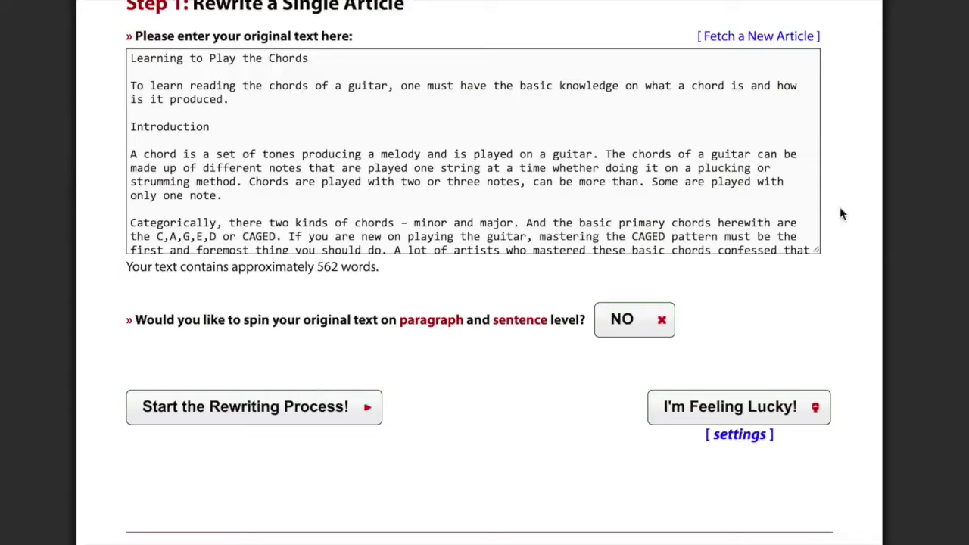
pyautogui.scroll(-1, 841, 214)
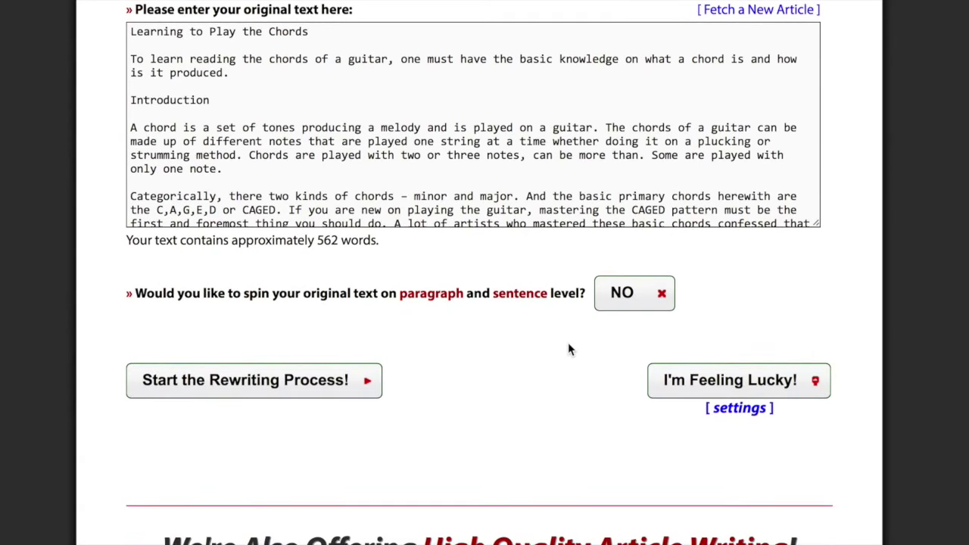
pyautogui.click(240, 391)
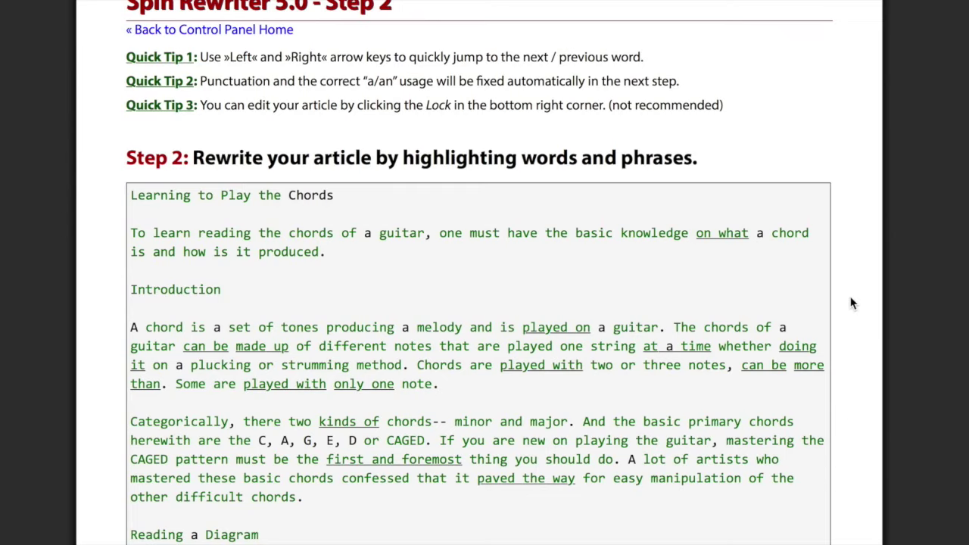
# Scroll down through the chords article in the Step 2 view
pyautogui.scroll(-15, 851, 303)
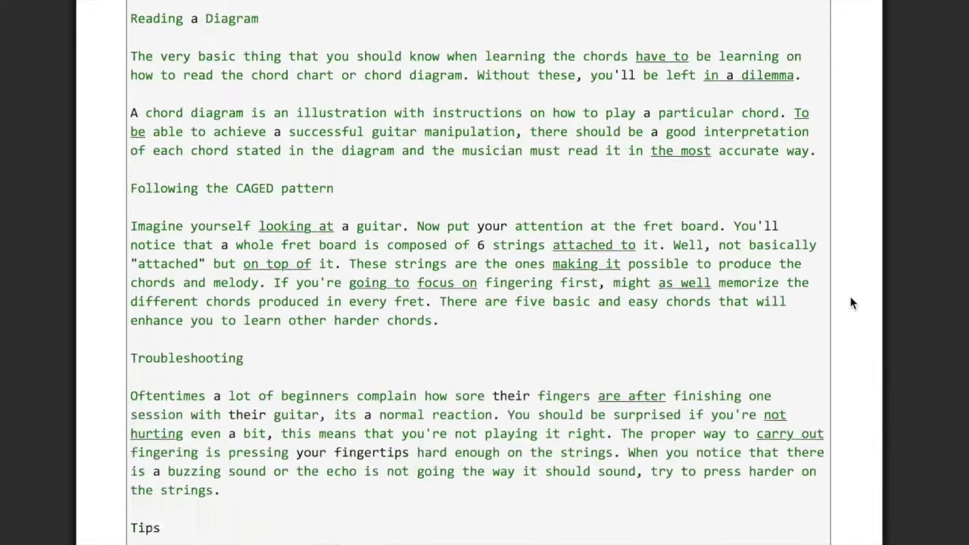
pyautogui.scroll(-2, 852, 303)
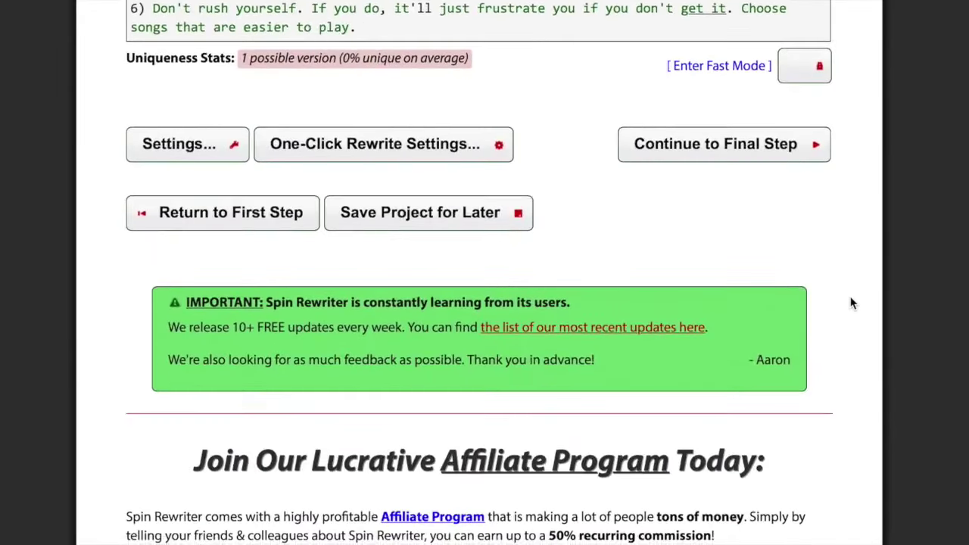
pyautogui.click(485, 160)
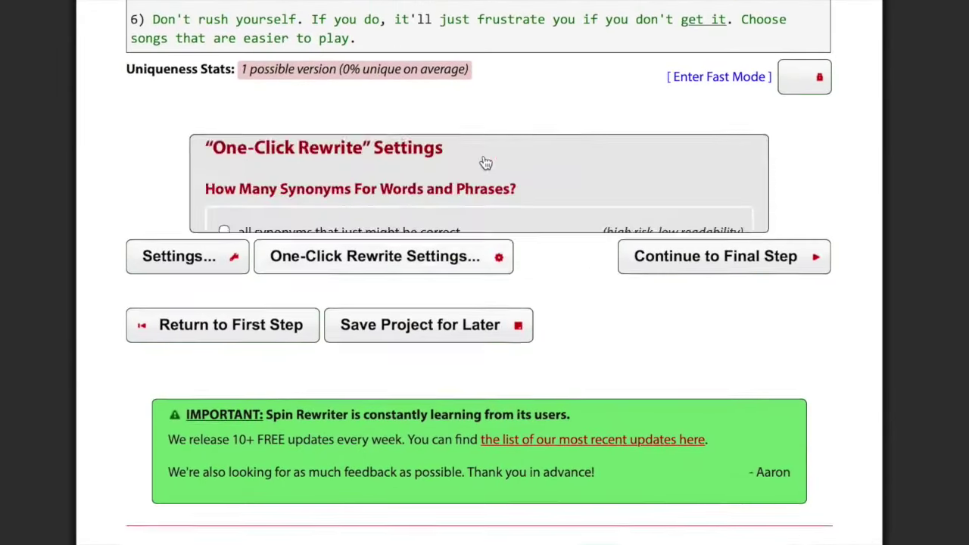
pyautogui.scroll(-2, 829, 285)
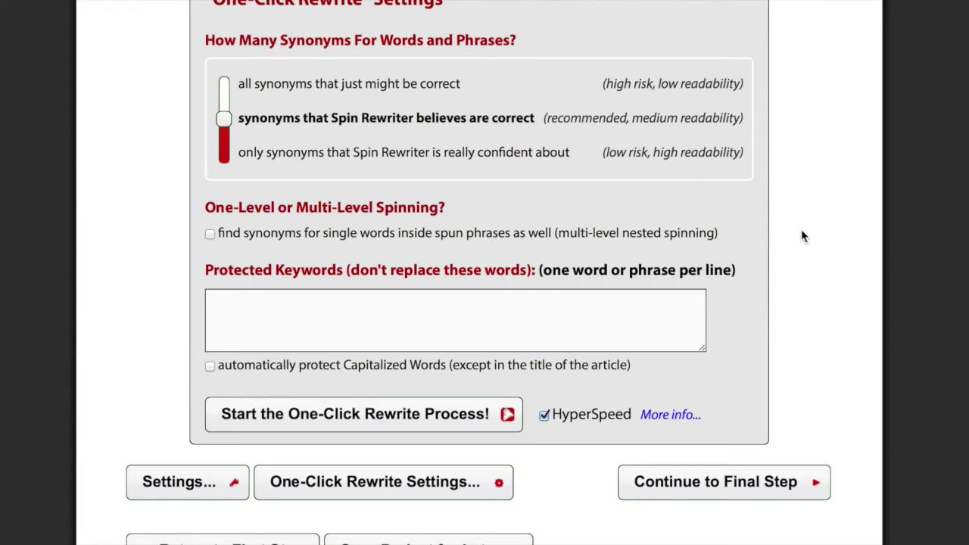
pyautogui.scroll(-3, 802, 236)
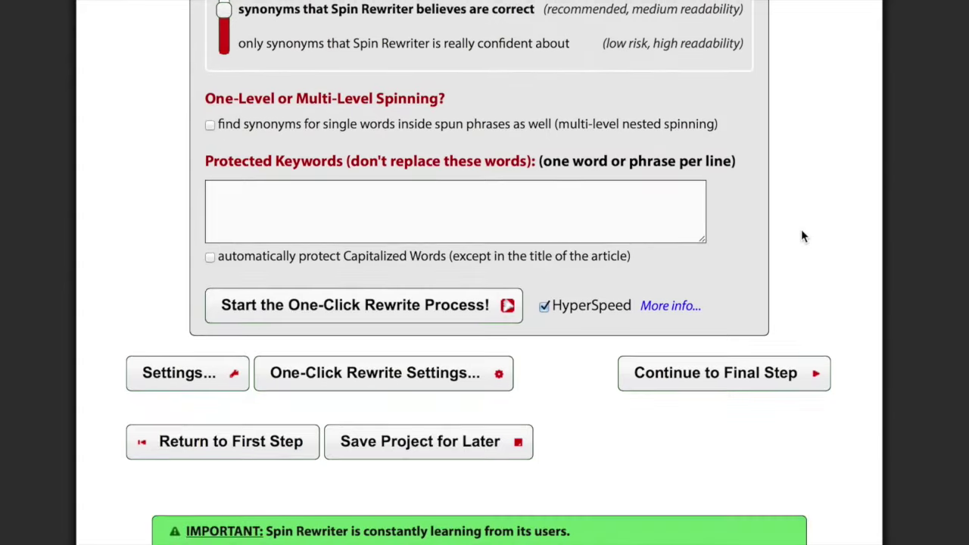
pyautogui.scroll(-1, 803, 236)
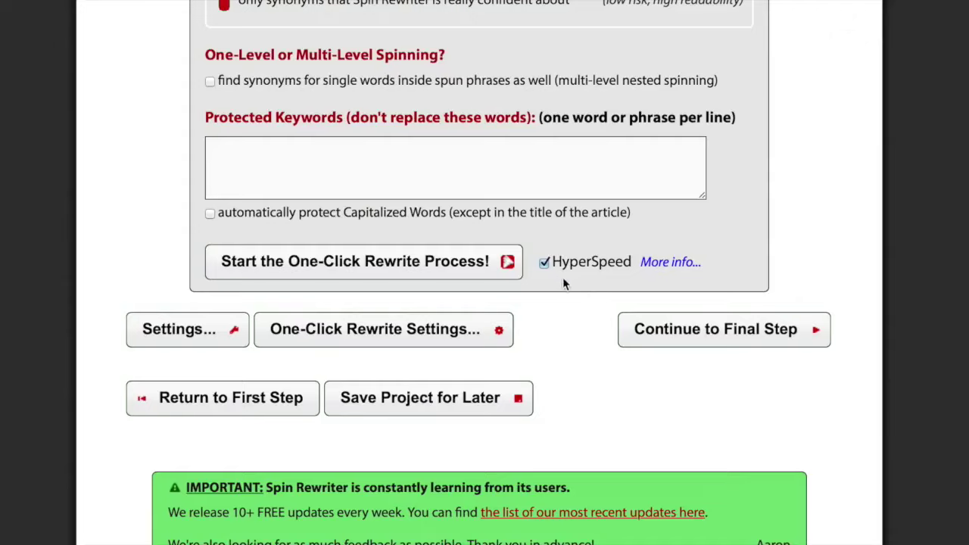
pyautogui.click(543, 263)
pyautogui.click(543, 262)
# Run the one-click HyperSpeed rewrite, review the resulting spintax, and continue to Step 3
pyautogui.click(377, 262)
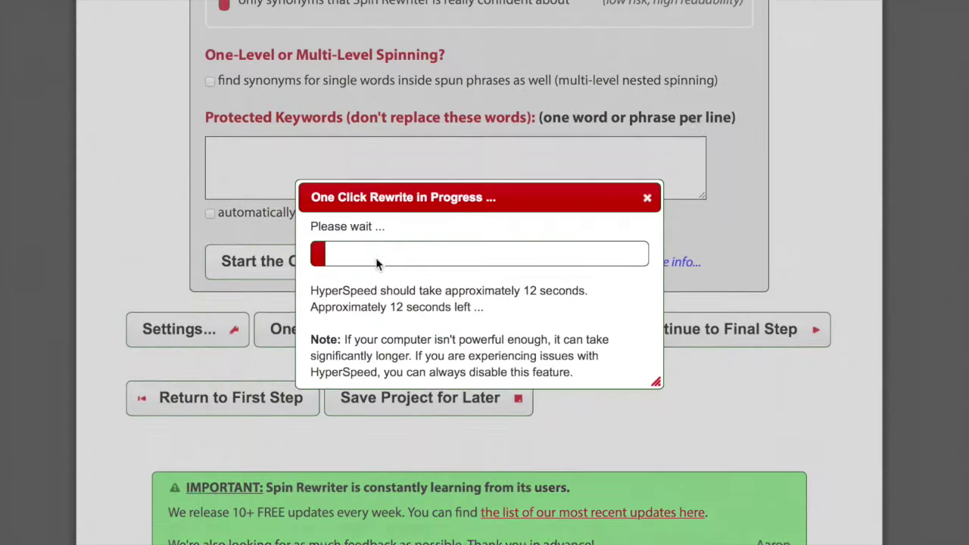
pyautogui.scroll(3, 705, 148)
pyautogui.scroll(10, 705, 151)
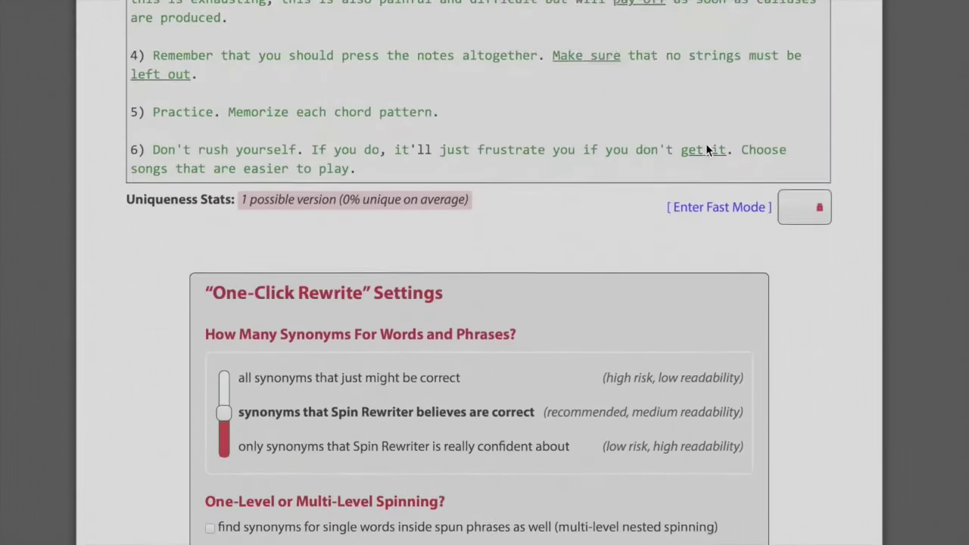
pyautogui.scroll(2, 705, 149)
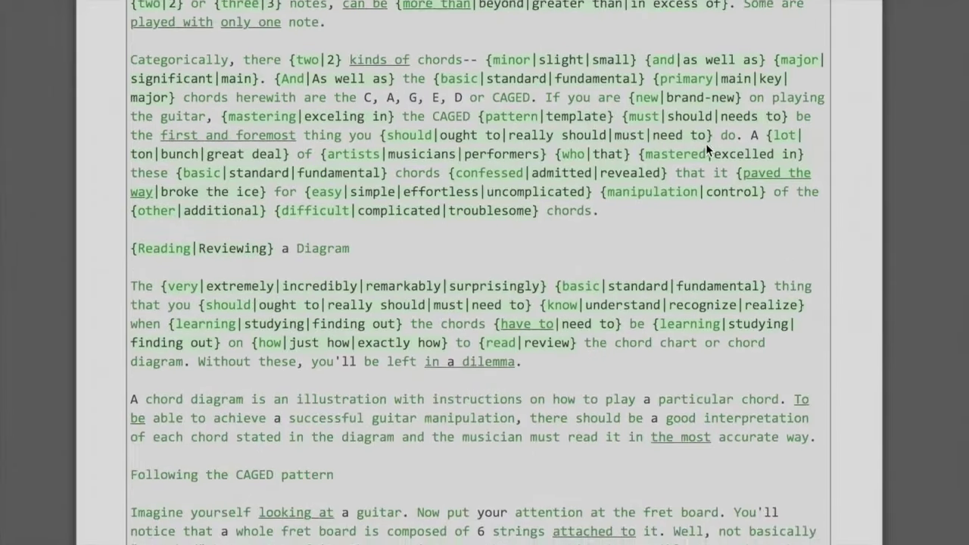
pyautogui.scroll(-5, 705, 149)
pyautogui.scroll(-10, 706, 149)
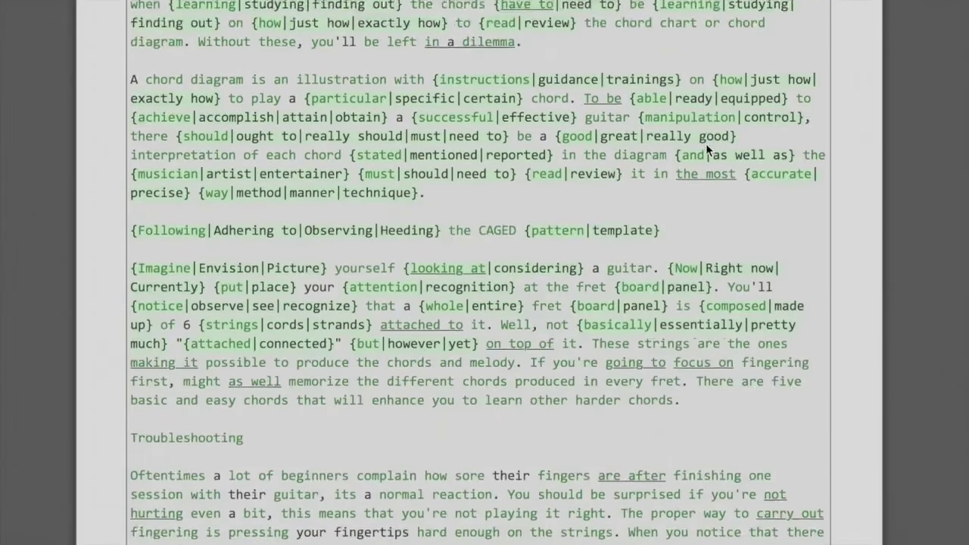
pyautogui.scroll(-8, 705, 149)
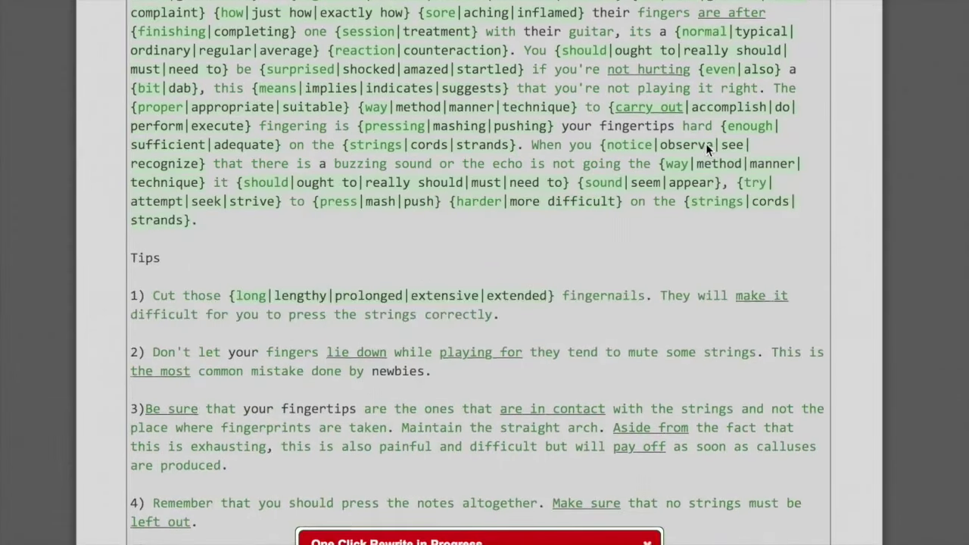
pyautogui.scroll(-8, 705, 143)
pyautogui.scroll(-4, 705, 143)
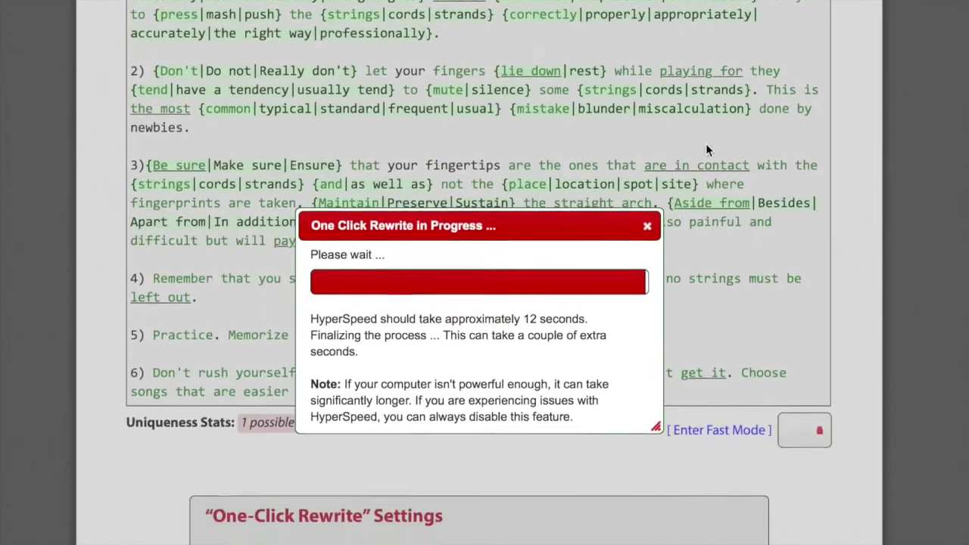
pyautogui.scroll(-8, 724, 256)
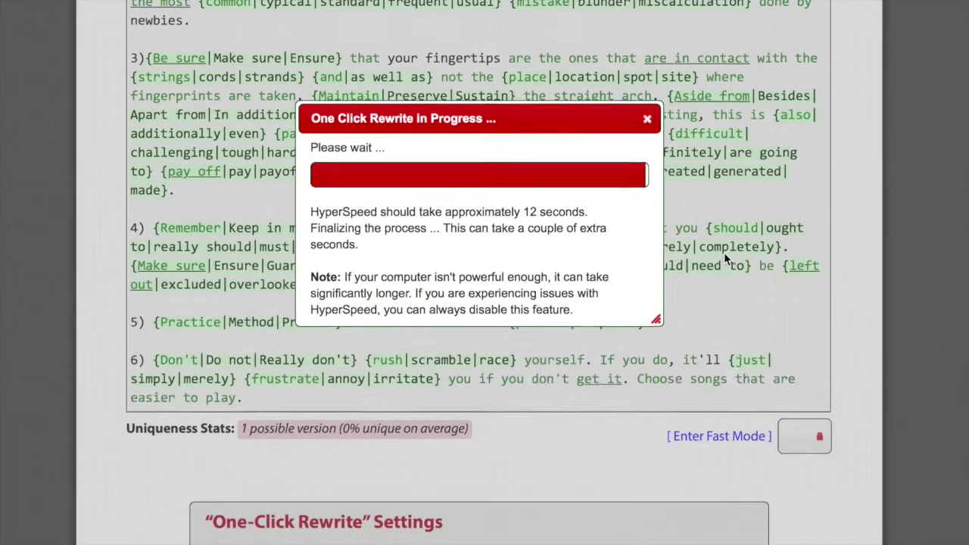
pyautogui.scroll(-5, 724, 259)
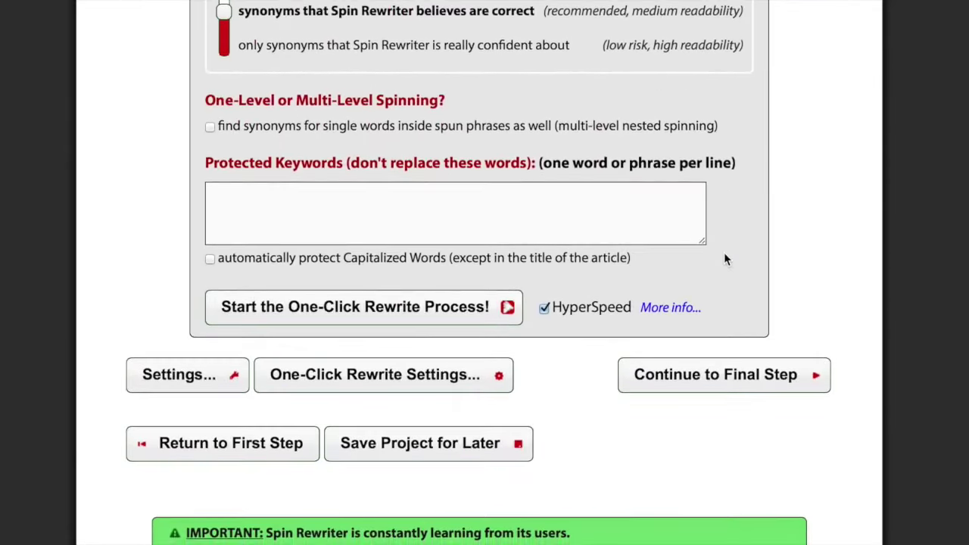
pyautogui.scroll(-3, 733, 392)
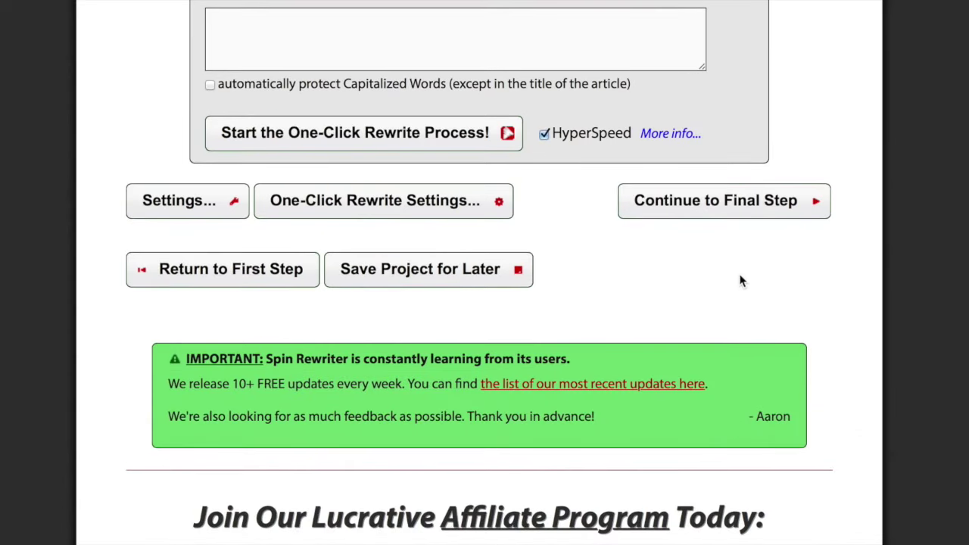
pyautogui.click(727, 211)
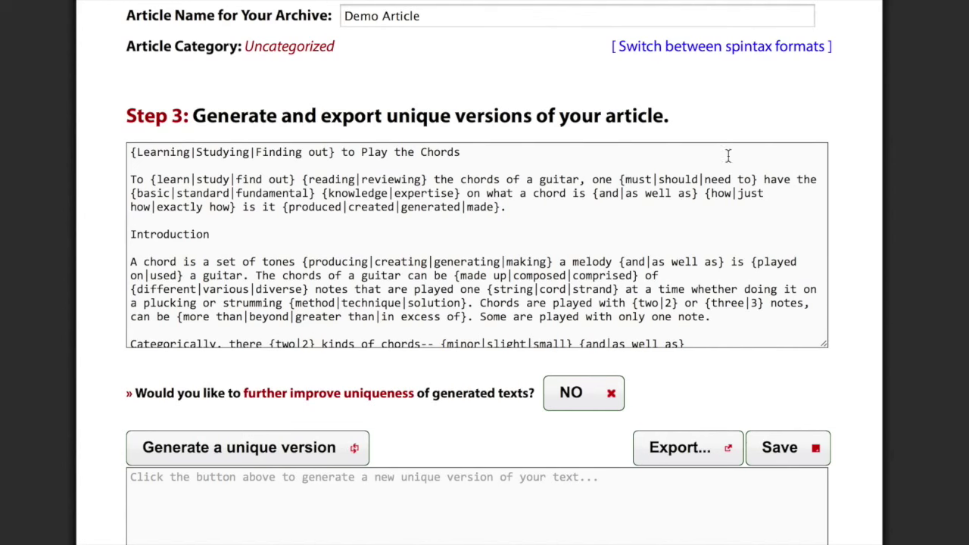
# Review the Step 3 spintax and switch 'further improve uniqueness' from NO to YES
pyautogui.scroll(-3, 438, 233)
pyautogui.scroll(-2, 438, 233)
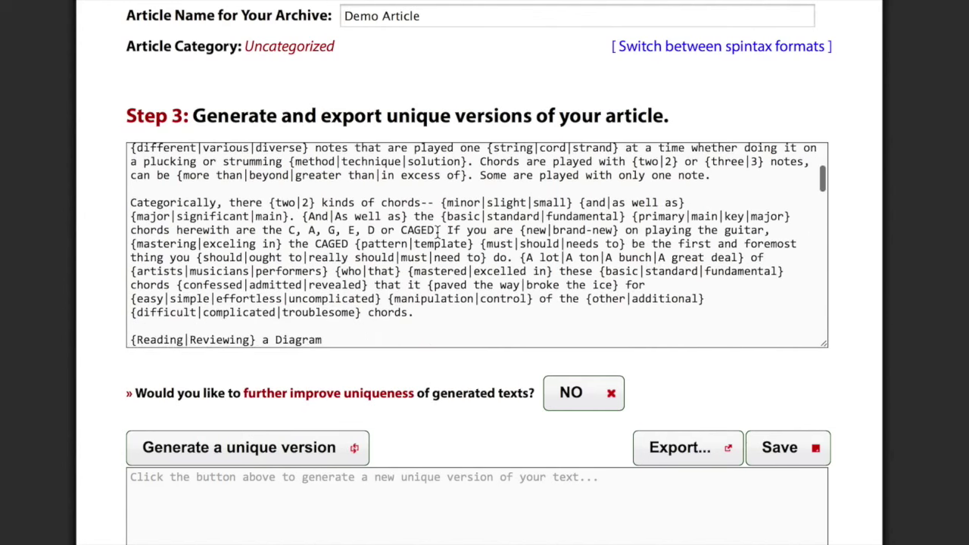
pyautogui.scroll(6, 437, 232)
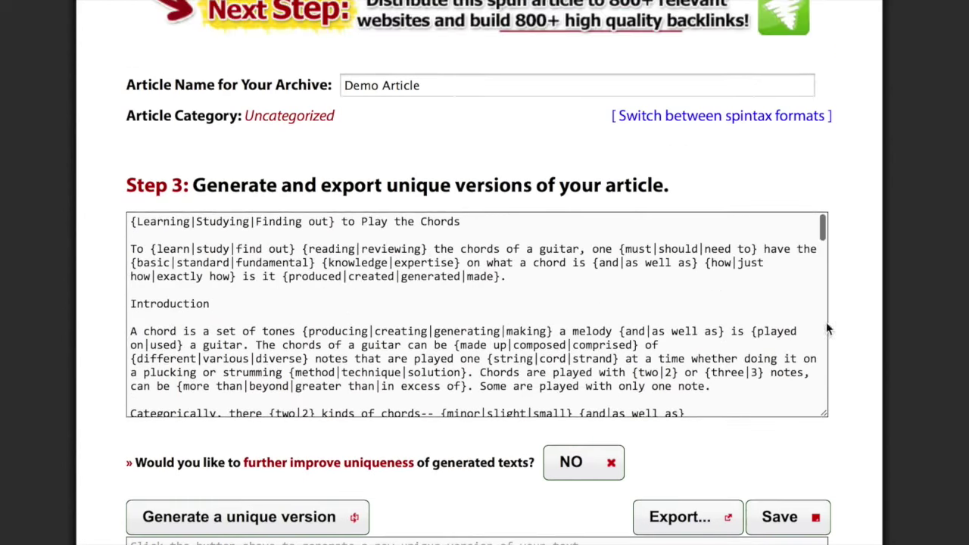
pyautogui.scroll(-3, 850, 340)
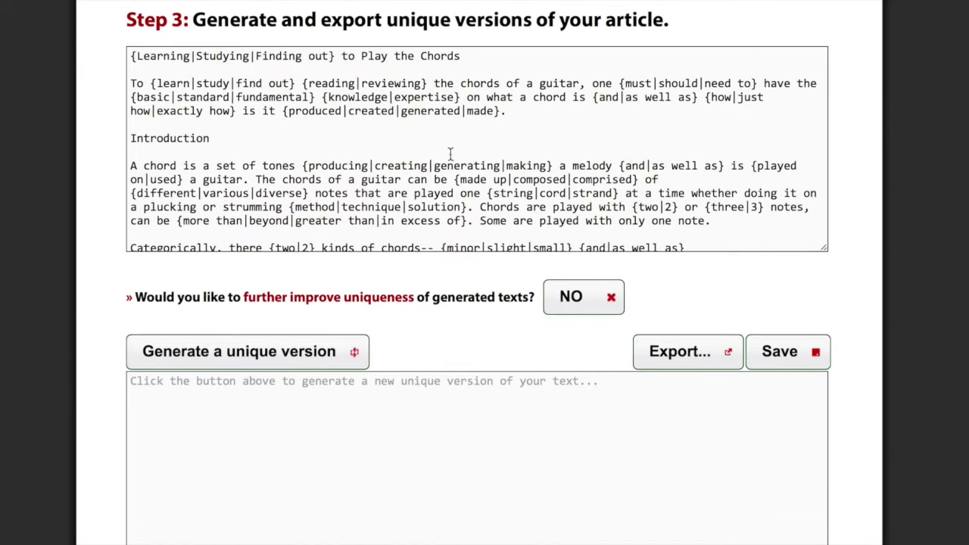
pyautogui.scroll(-2, 446, 314)
pyautogui.scroll(-2, 444, 333)
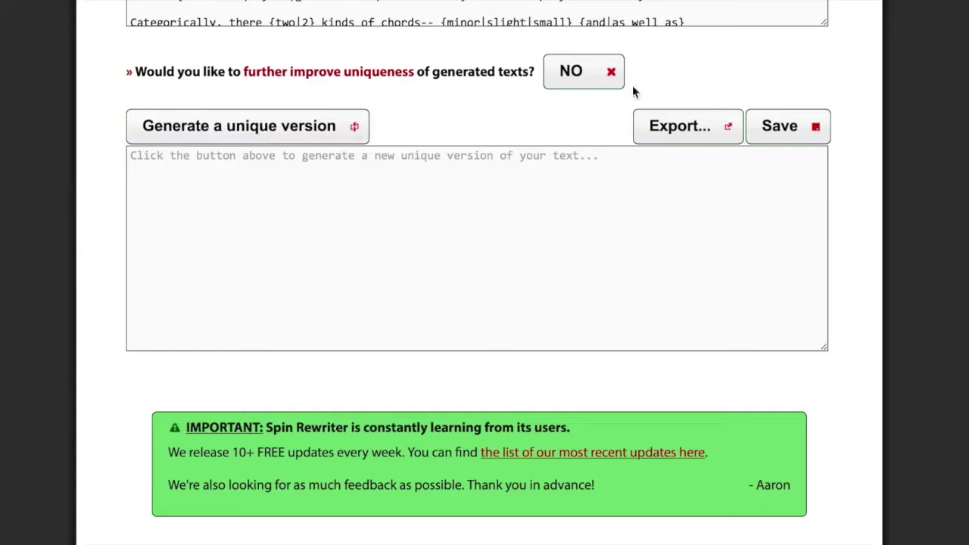
pyautogui.scroll(2, 739, 72)
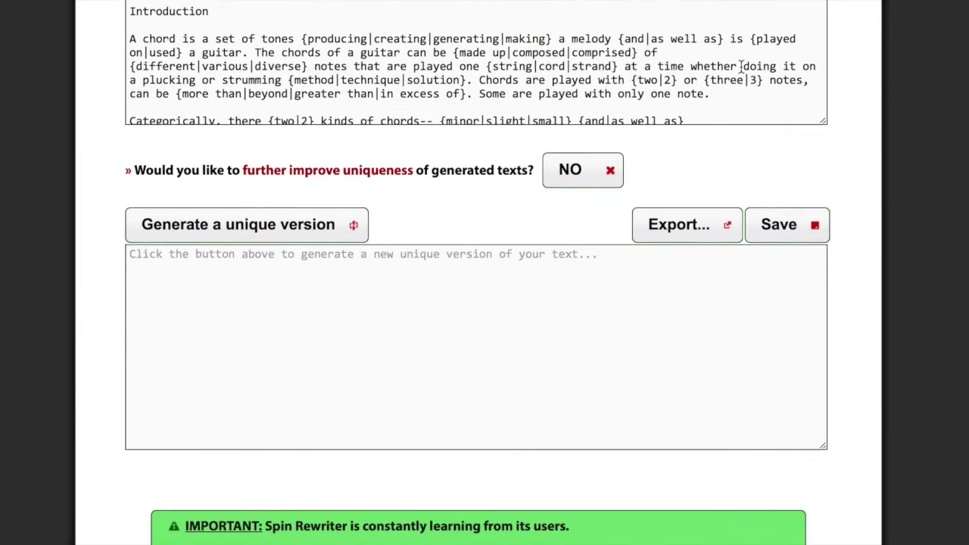
pyautogui.scroll(-1, 739, 66)
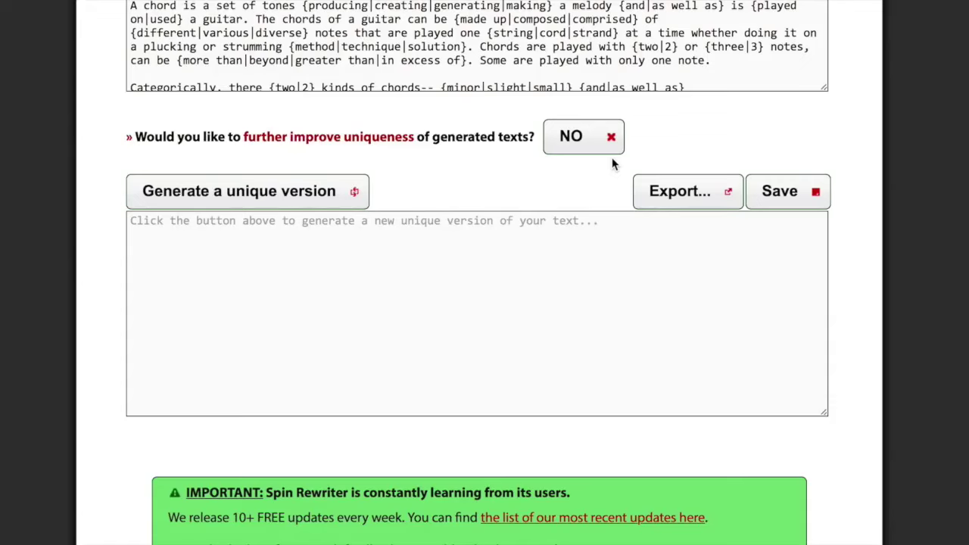
pyautogui.click(584, 144)
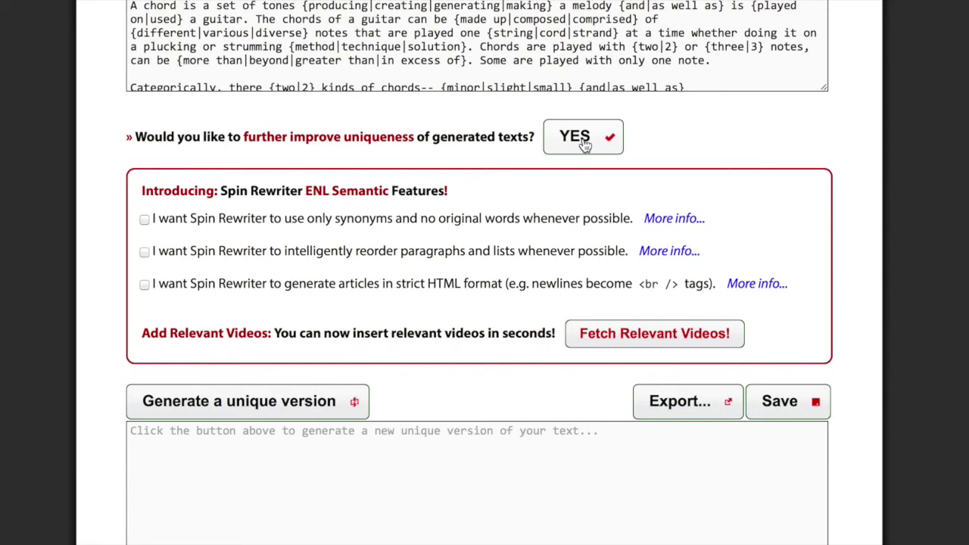
# Scroll down the Step 3 page past the ENL Semantic options
pyautogui.scroll(-3, 860, 292)
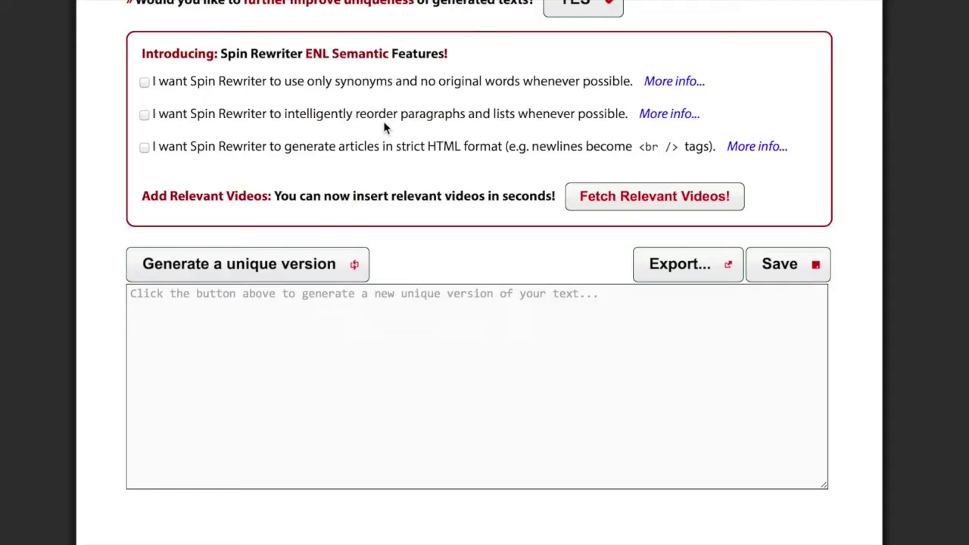
pyautogui.click(181, 114)
pyautogui.scroll(-1, 284, 132)
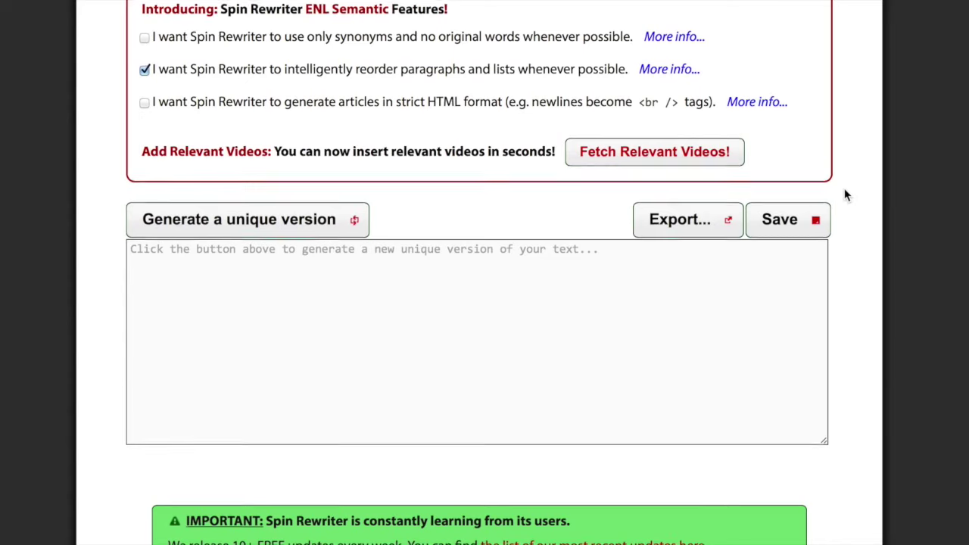
pyautogui.scroll(-1, 843, 194)
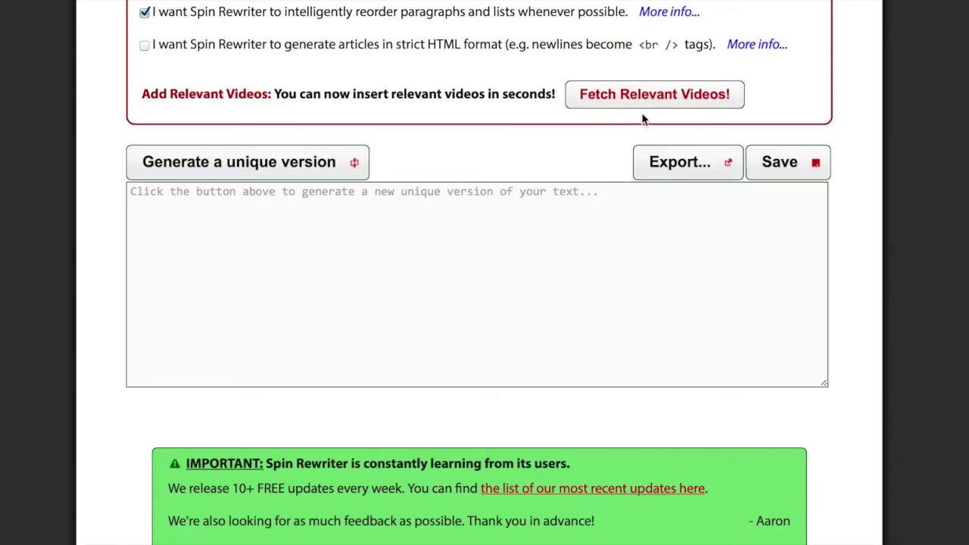
# Search for relevant YouTube videos using the keyword 'guitar chords'
pyautogui.click(635, 94)
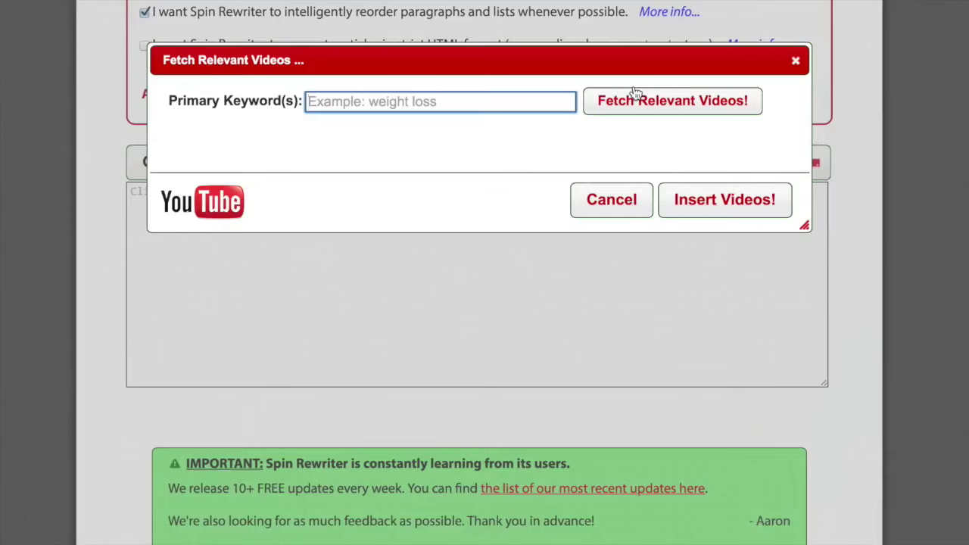
pyautogui.write('gu')
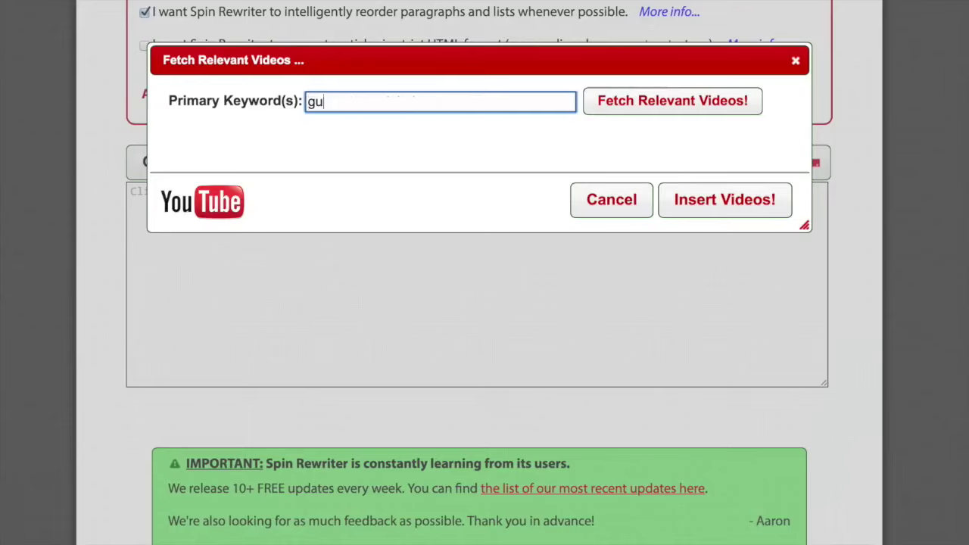
pyautogui.write('itar chords')
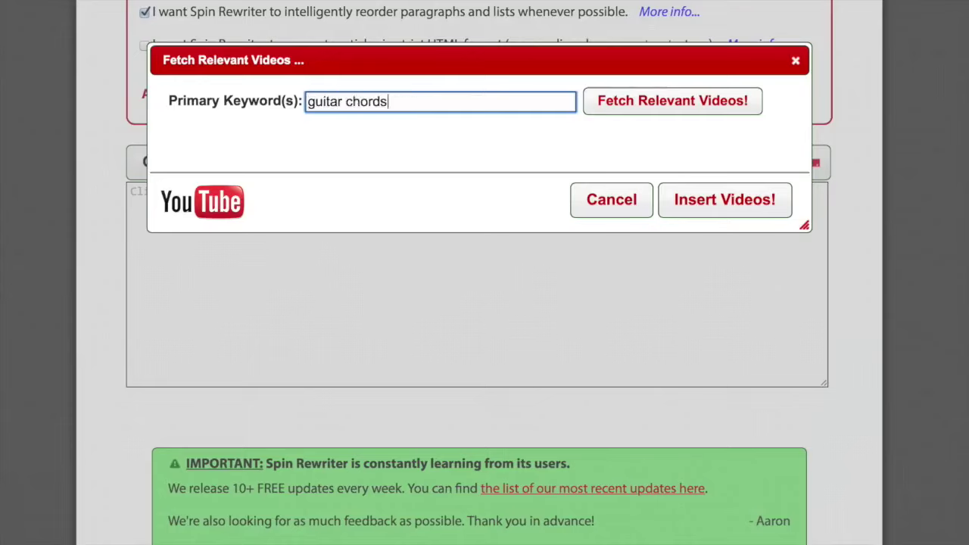
pyautogui.click(664, 107)
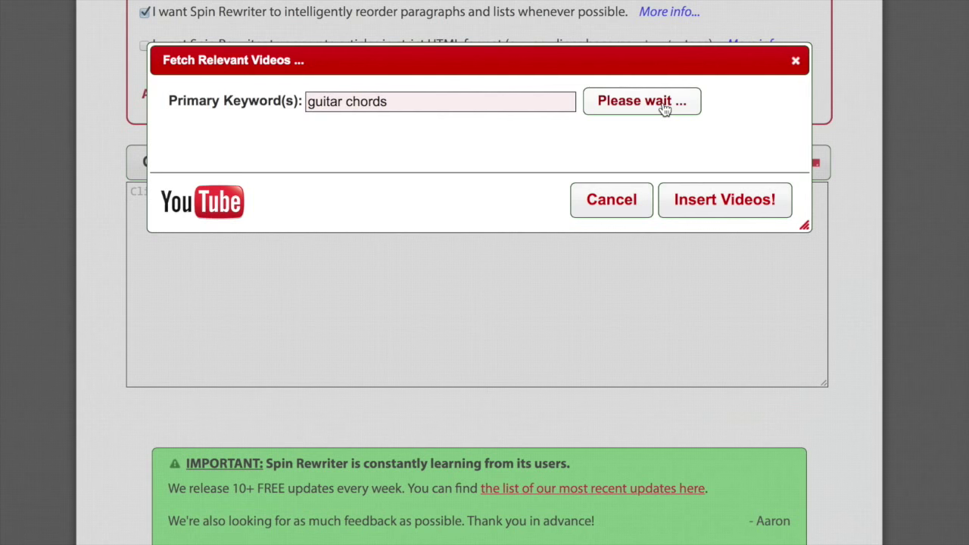
# Select five guitar-chord videos and insert two of them into each generated article
pyautogui.scroll(-2, 455, 250)
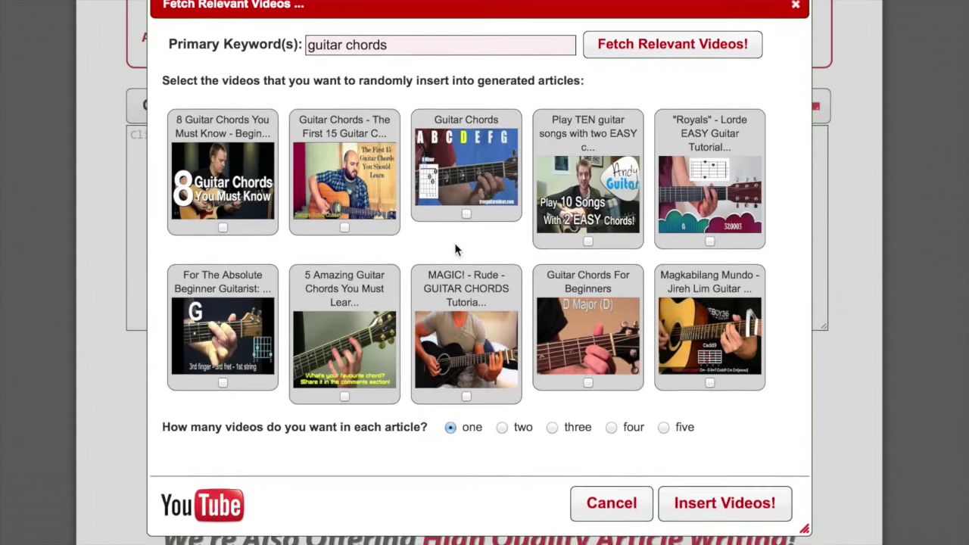
pyautogui.click(360, 153)
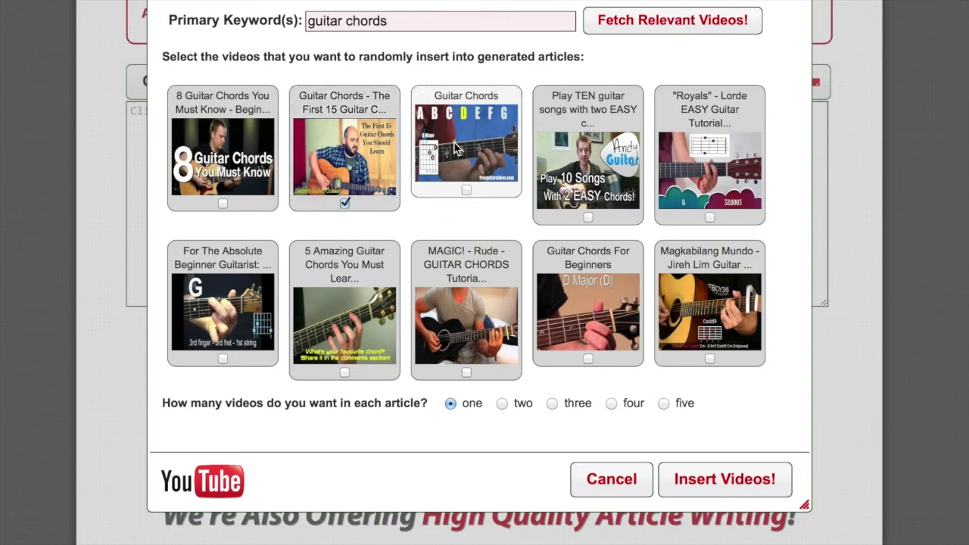
pyautogui.click(459, 149)
pyautogui.click(586, 155)
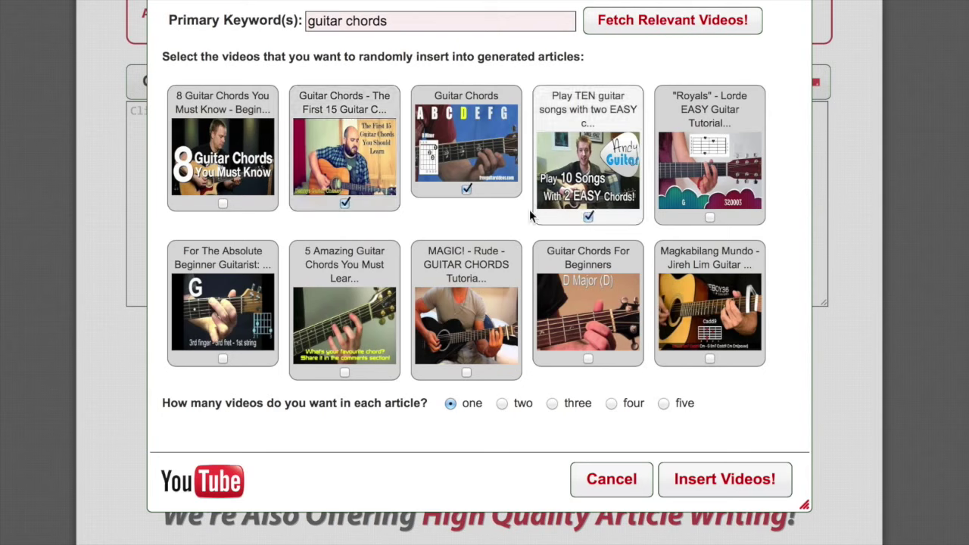
pyautogui.click(340, 291)
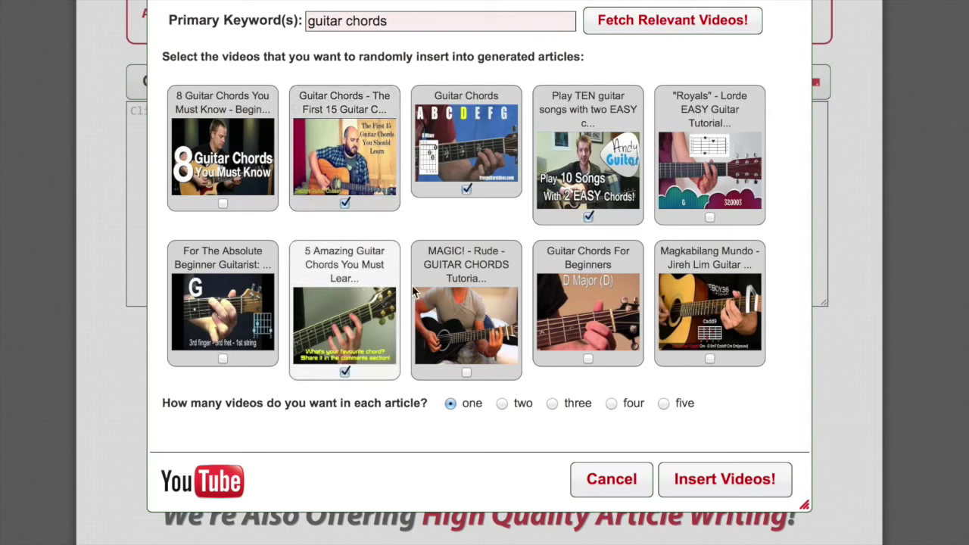
pyautogui.click(588, 301)
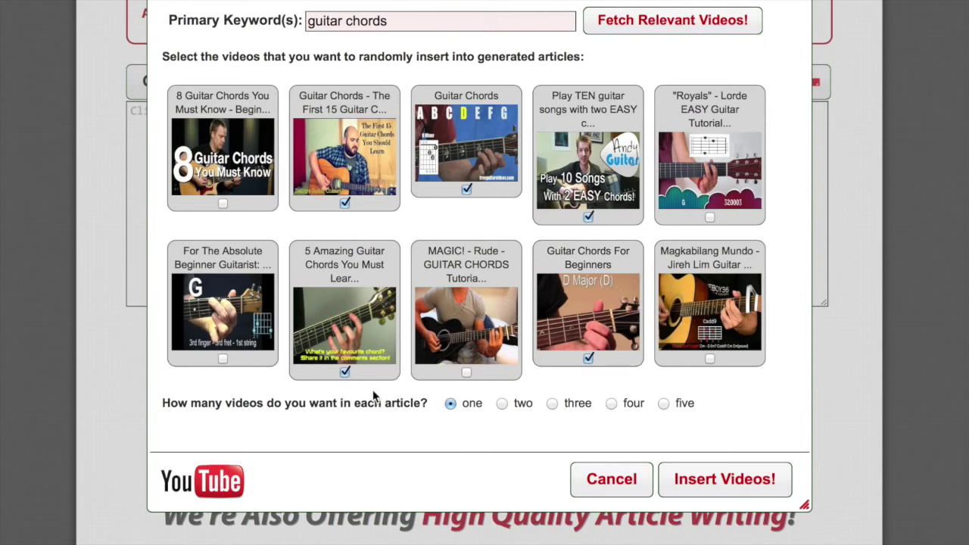
pyautogui.click(503, 404)
pyautogui.scroll(-3, 838, 382)
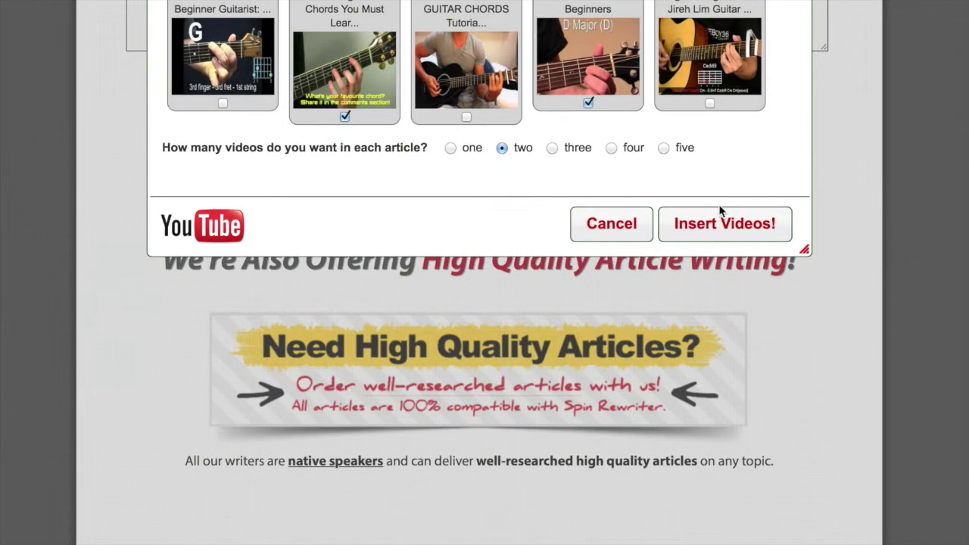
pyautogui.click(744, 227)
pyautogui.scroll(6, 741, 218)
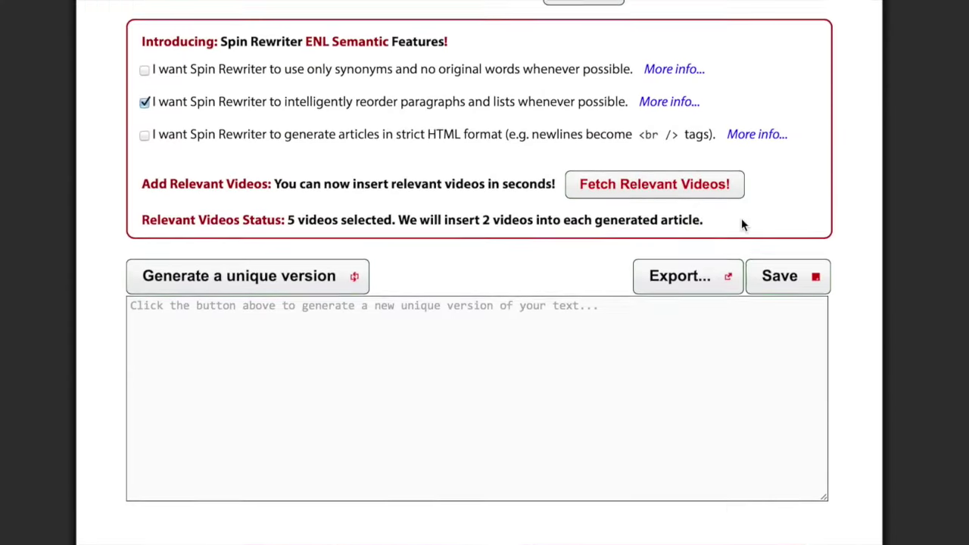
# Generate a 90% unique, 591-word version, then cancel the Copyscape check
pyautogui.click(340, 283)
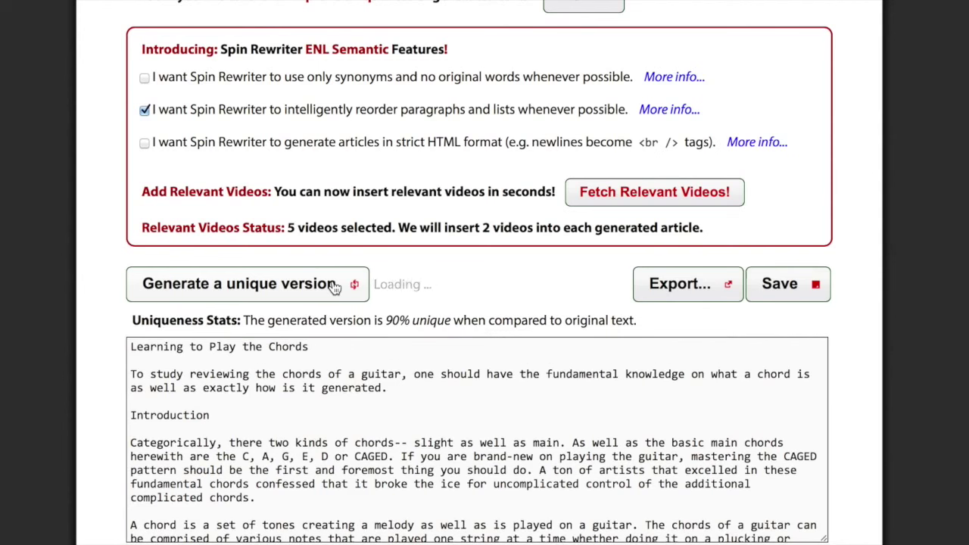
pyautogui.scroll(-3, 96, 401)
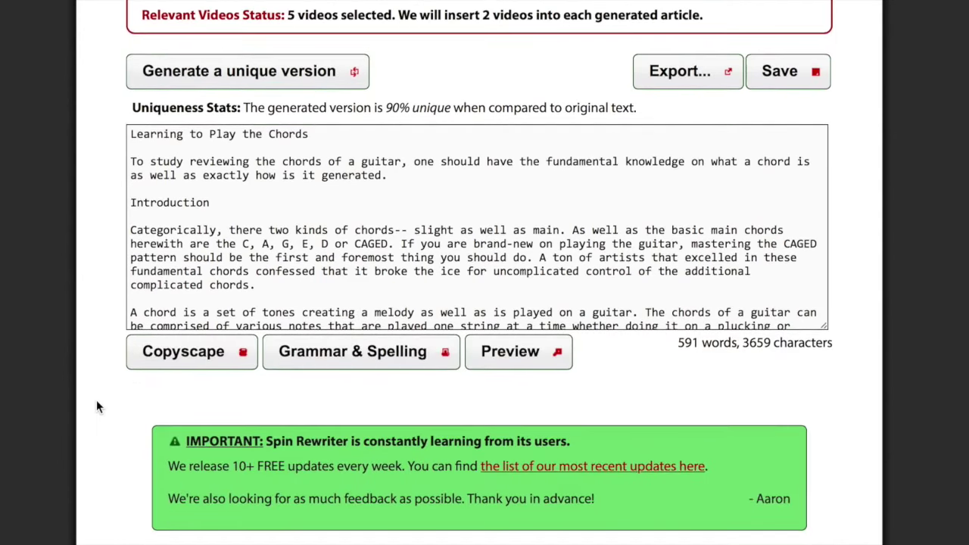
pyautogui.scroll(-1, 96, 408)
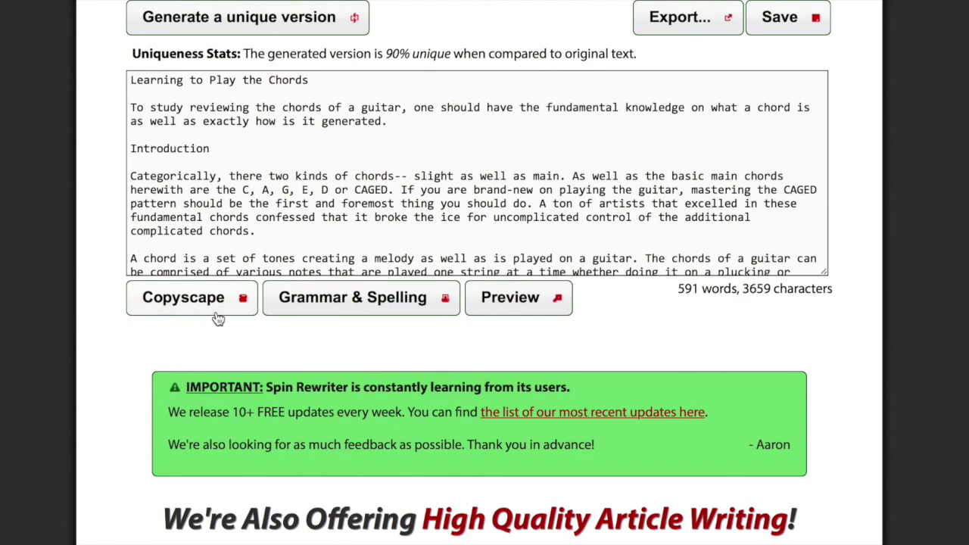
pyautogui.click(188, 302)
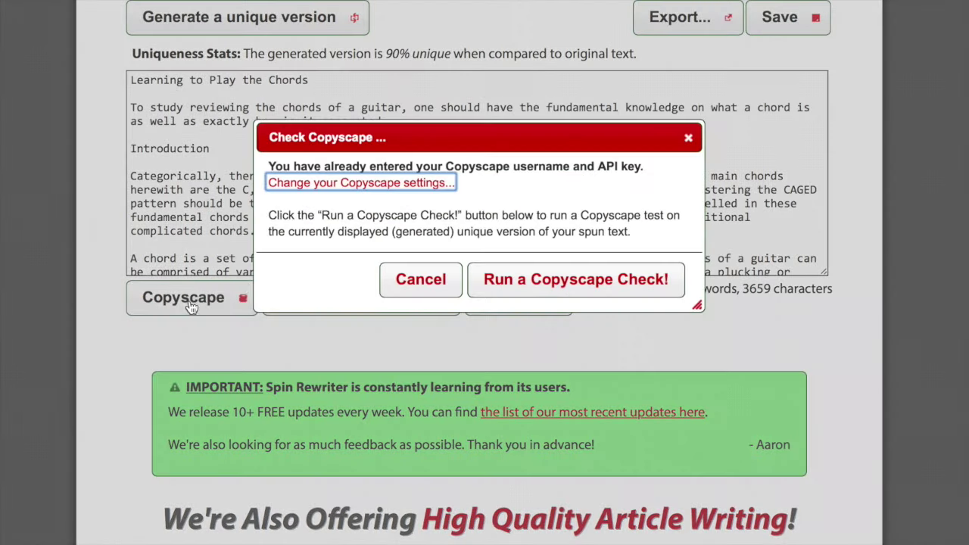
pyautogui.click(401, 288)
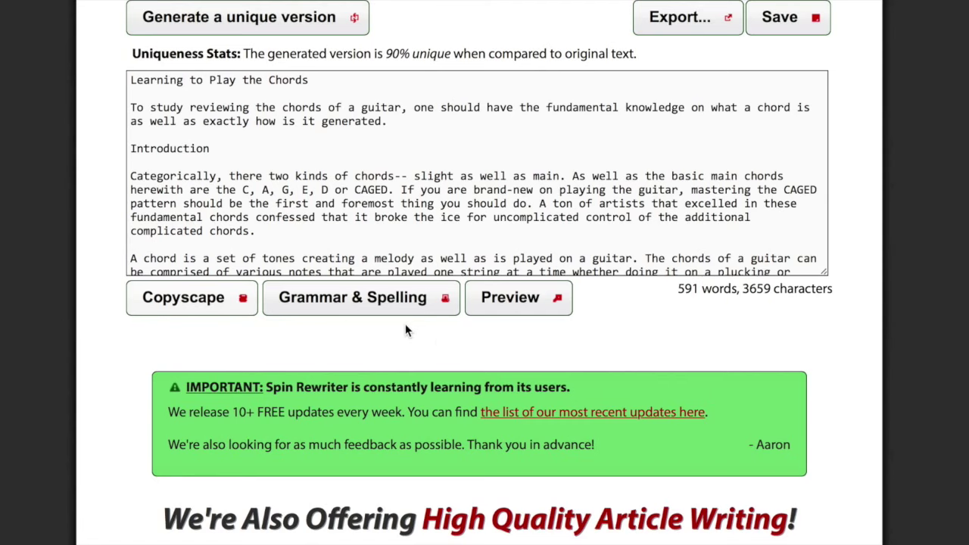
pyautogui.click(525, 303)
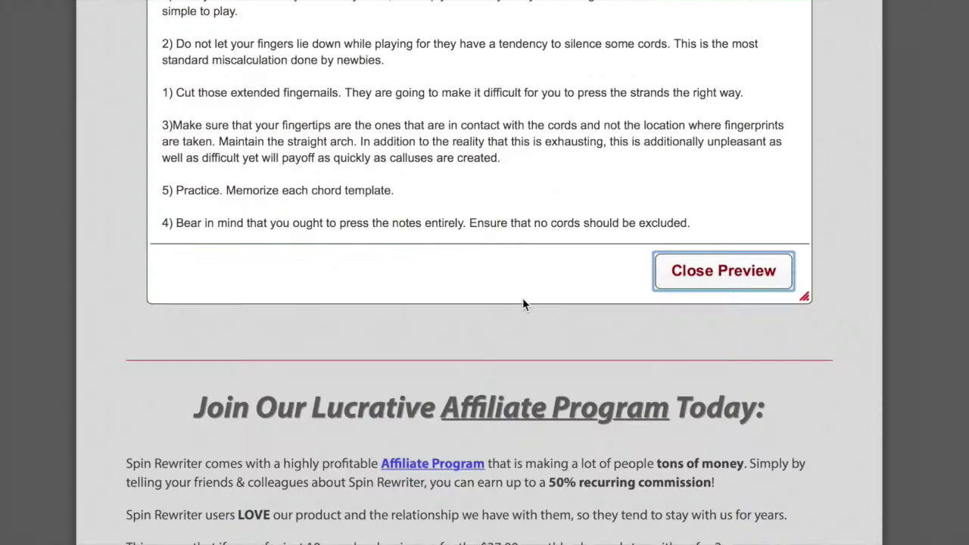
pyautogui.scroll(5, 522, 302)
pyautogui.scroll(10, 523, 303)
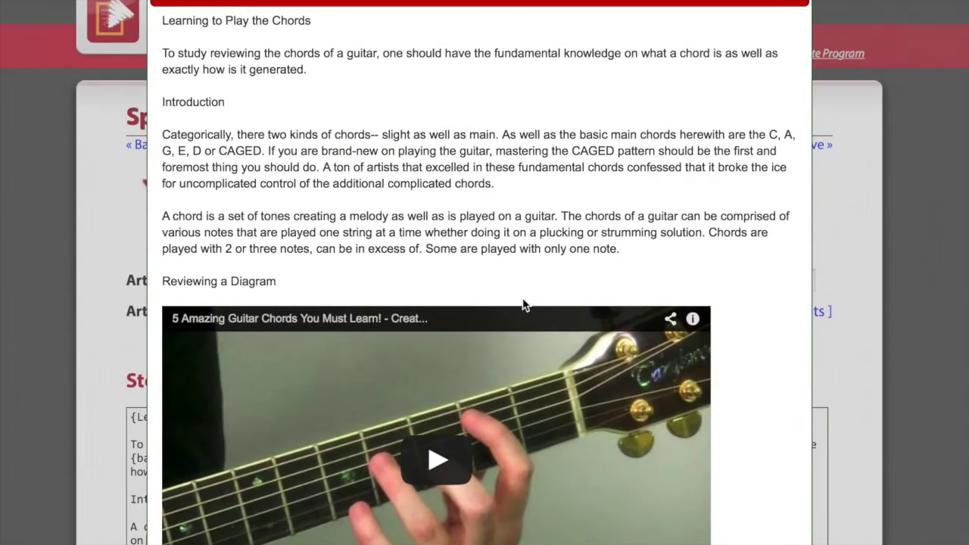
pyautogui.scroll(-5, 524, 305)
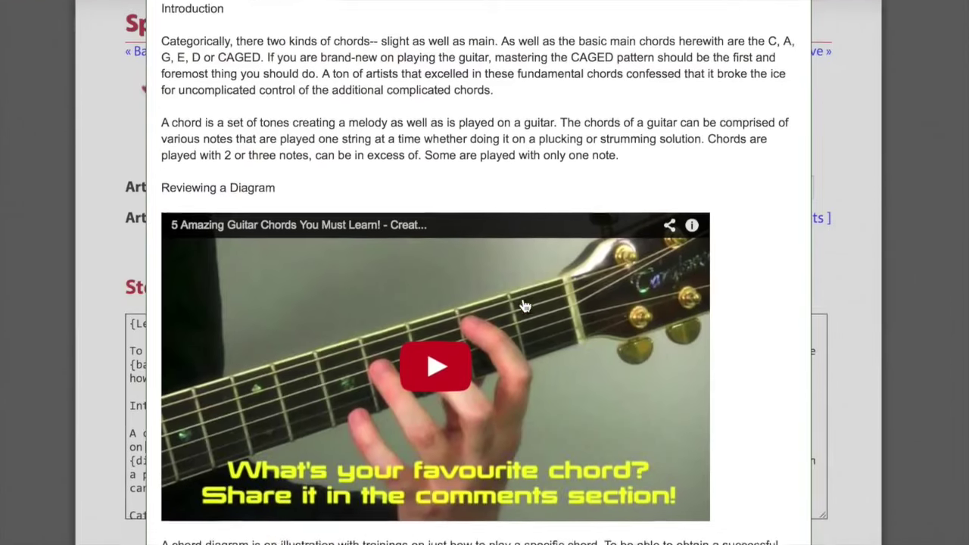
pyautogui.scroll(-6, 524, 303)
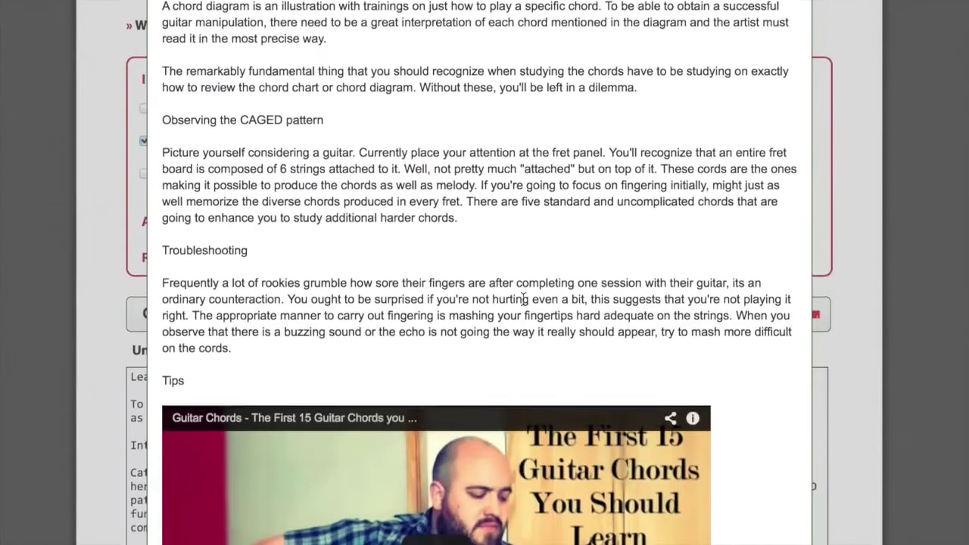
pyautogui.scroll(-2, 524, 303)
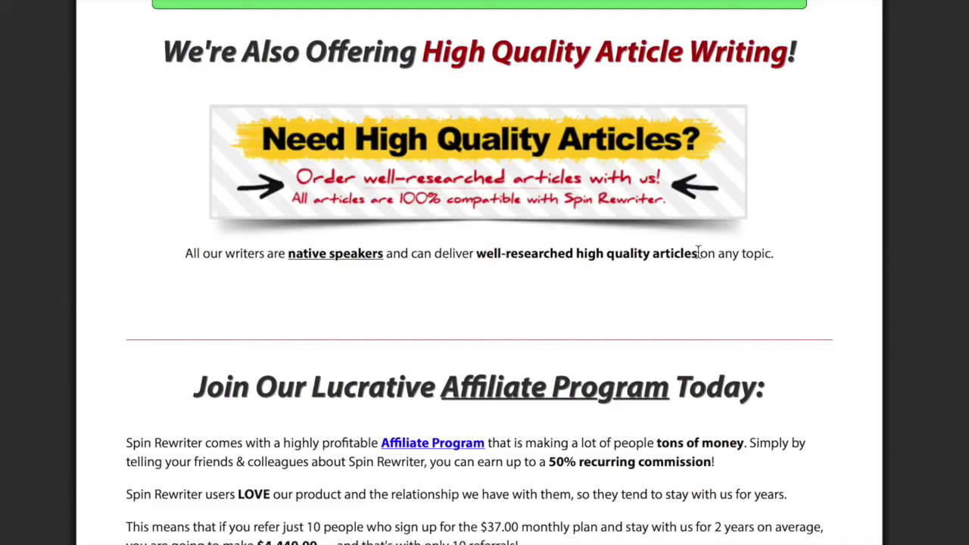
# Scroll back up to Step 3 and the article name
pyautogui.scroll(10, 729, 193)
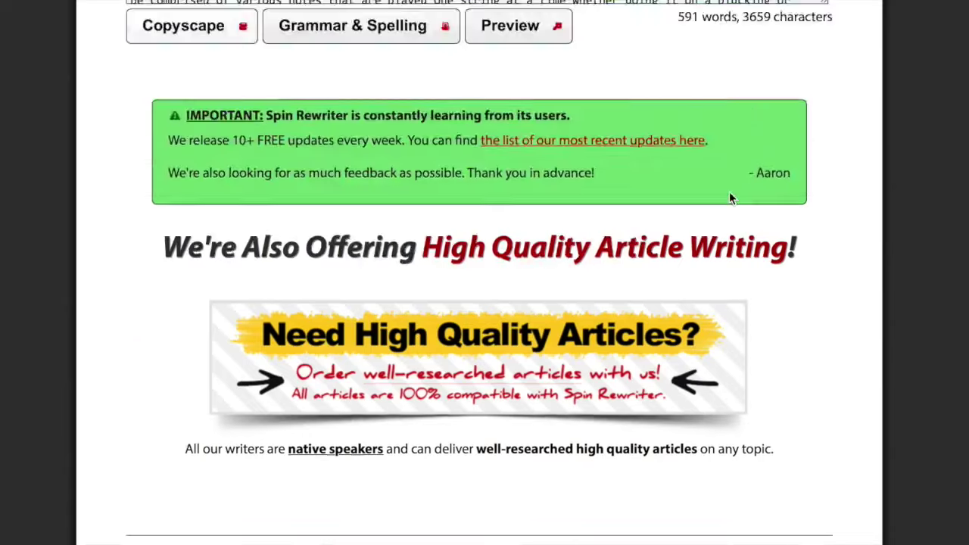
pyautogui.scroll(5, 731, 199)
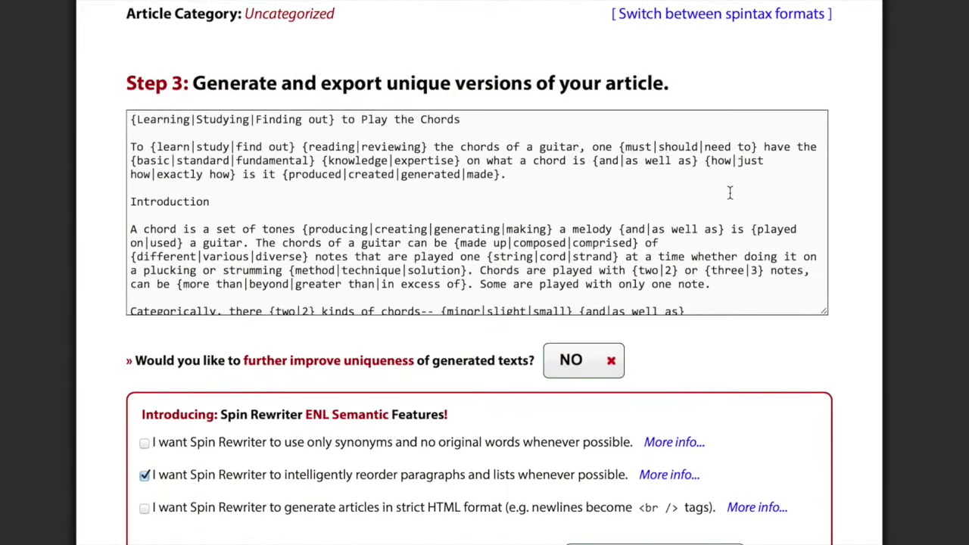
pyautogui.scroll(1, 746, 113)
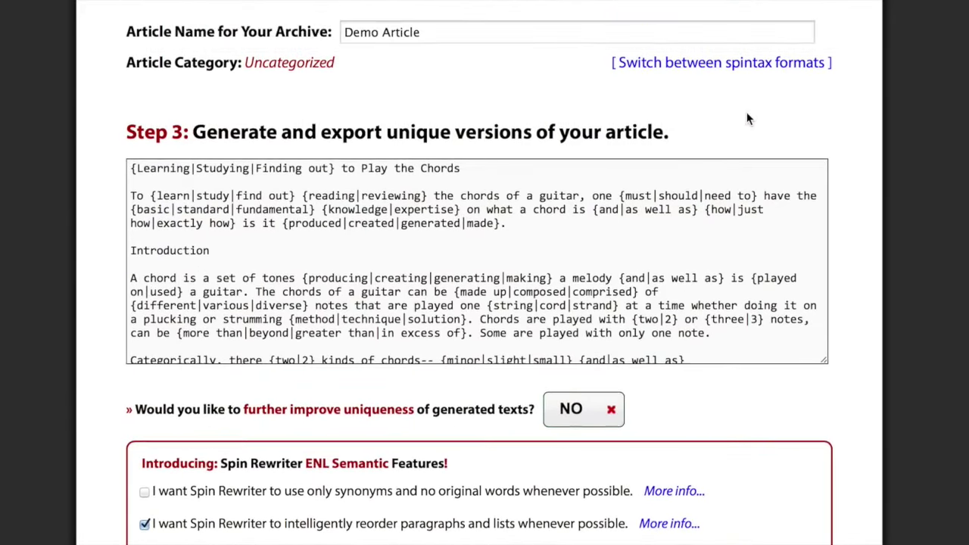
pyautogui.scroll(-1, 747, 118)
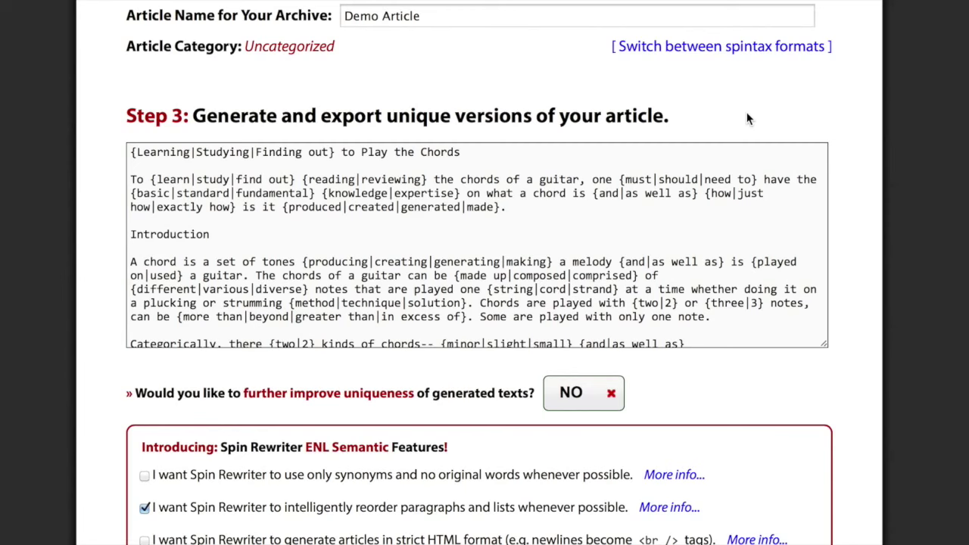